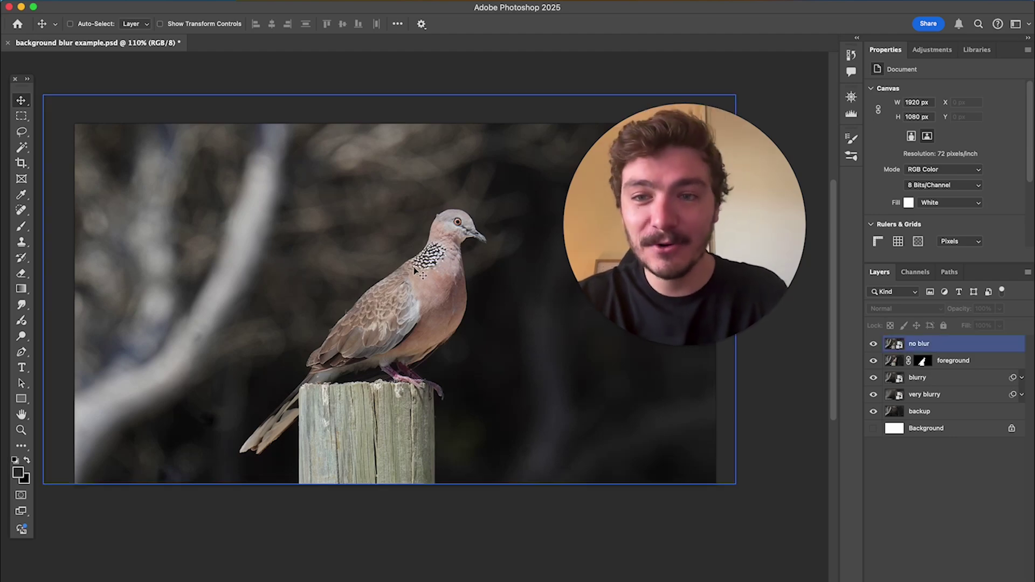
Compare the example's background blur levels by switching off the no blur and blurry layers one after the other
{"action": "left_click", "coordinate": [924, 412]}
{"action": "left_click", "coordinate": [874, 348]}
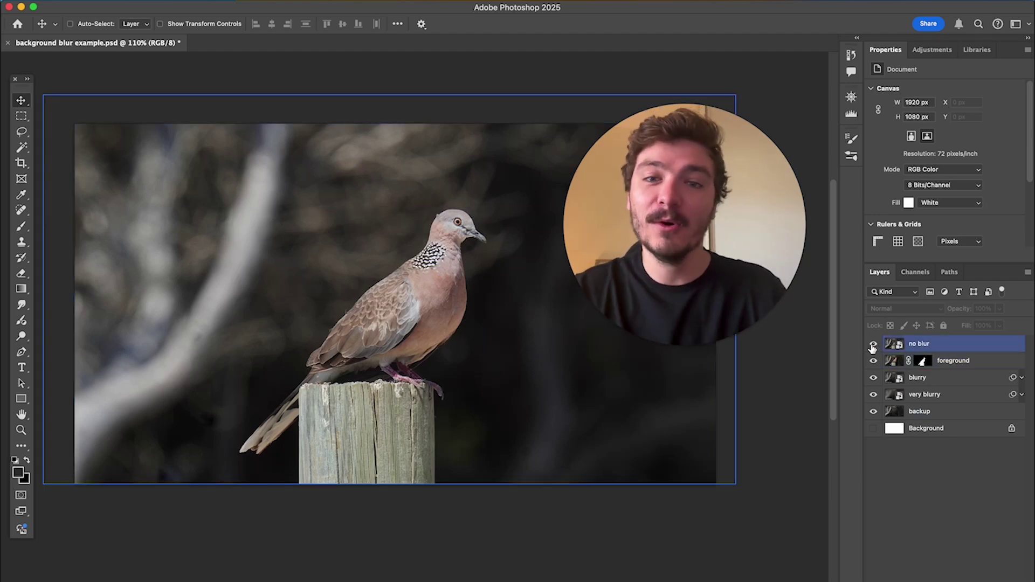
{"action": "left_click", "coordinate": [873, 346]}
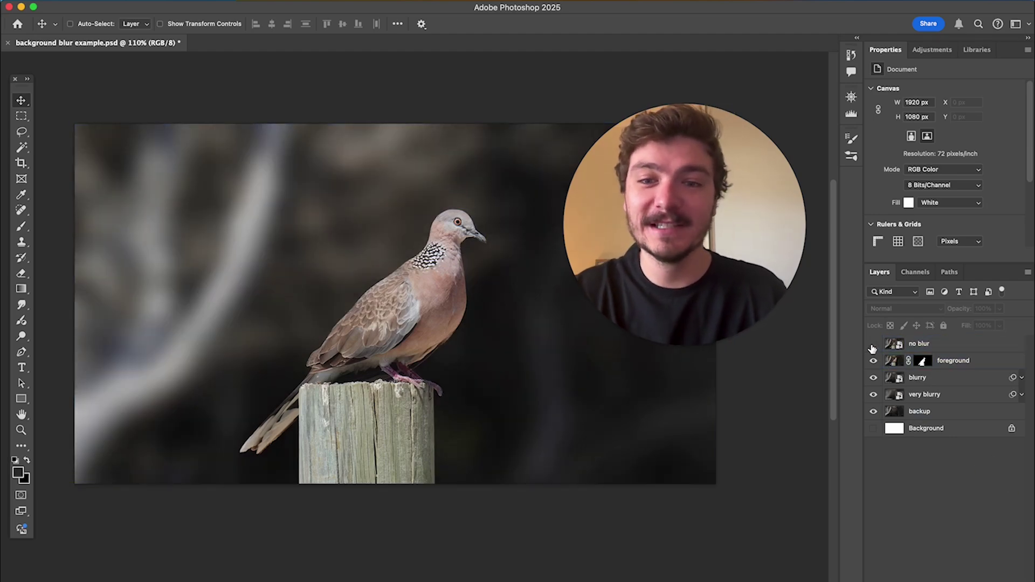
{"action": "left_click", "coordinate": [873, 377]}
{"action": "left_click", "coordinate": [872, 361]}
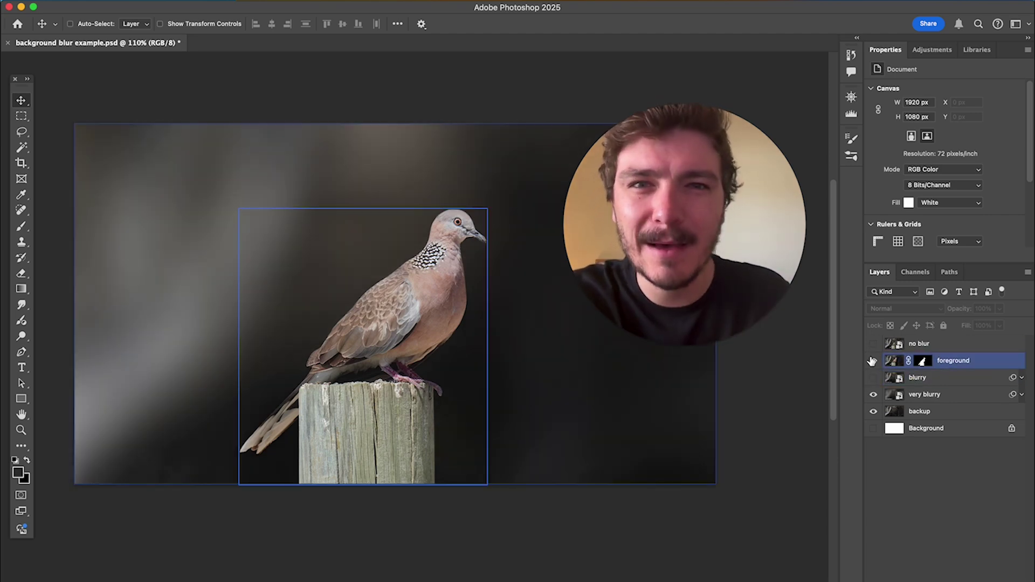
{"action": "left_click", "coordinate": [873, 378]}
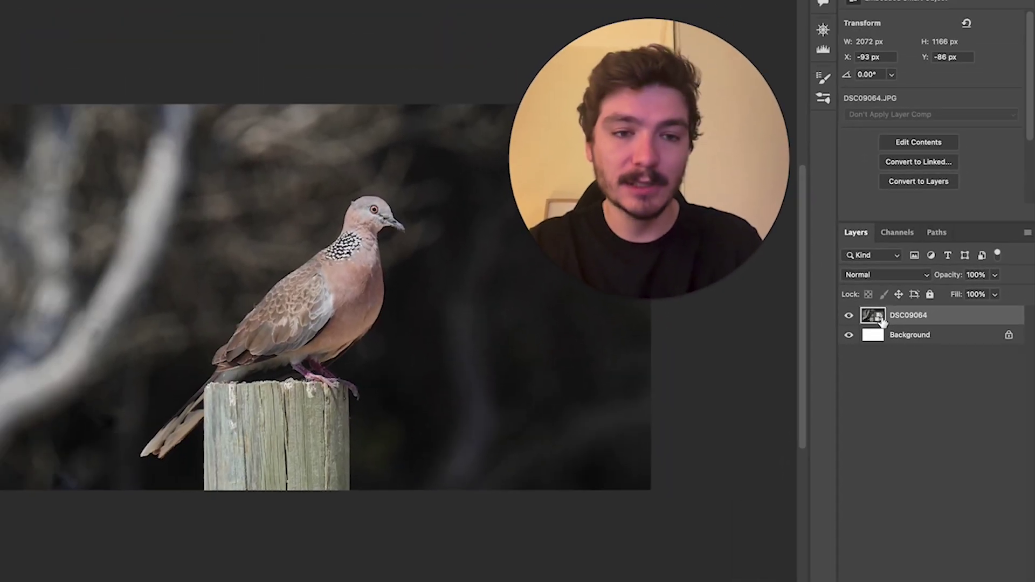
Select the whole canvas area of the DSC09064 photo, copy it and paste it in place as a new layer
{"action": "left_click_drag", "start_coordinate": [108, 161], "coordinate": [781, 462]}
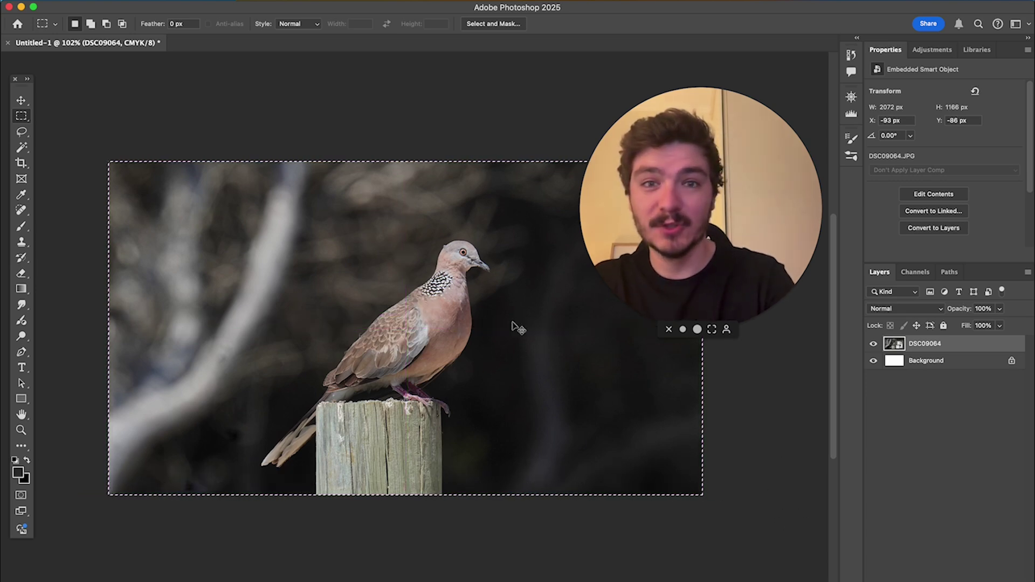
{"action": "key", "text": "super+c"}
{"action": "key", "text": "super+shift+v"}
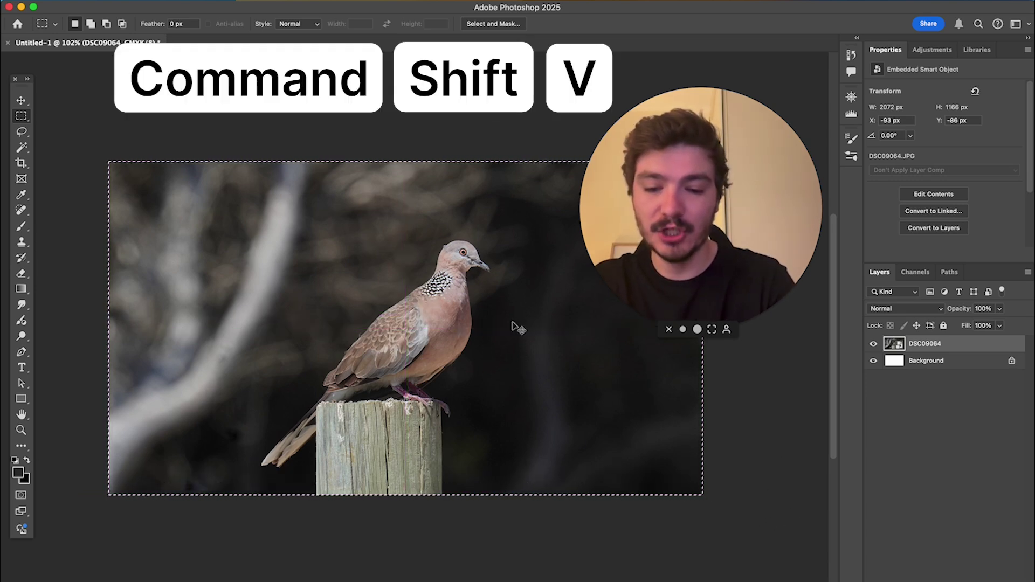
Try moving the pasted photo layer downward and undo the move
{"action": "left_click", "coordinate": [23, 97]}
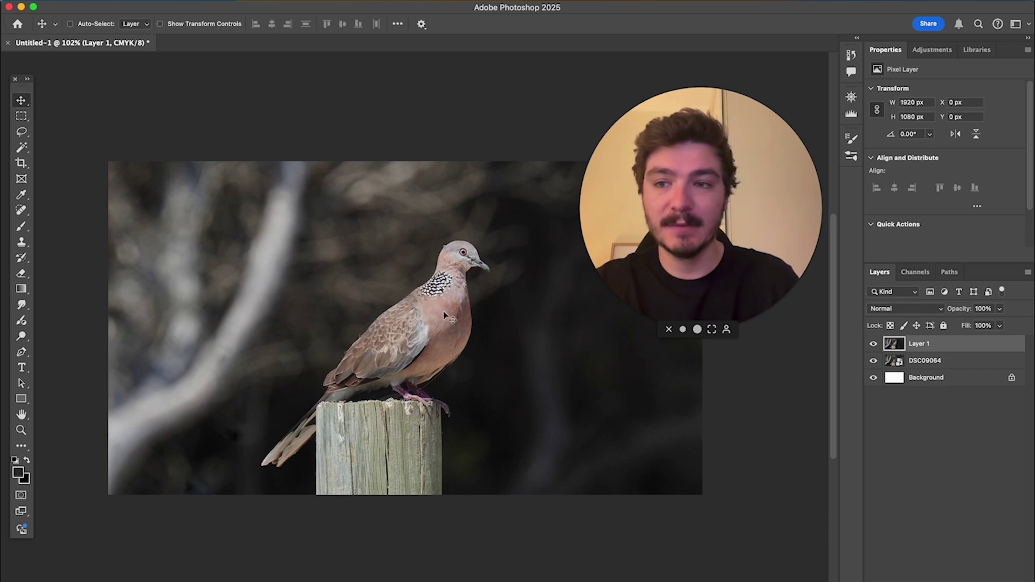
{"action": "left_click_drag", "start_coordinate": [450, 288], "coordinate": [444, 374]}
{"action": "key", "text": "super+z"}
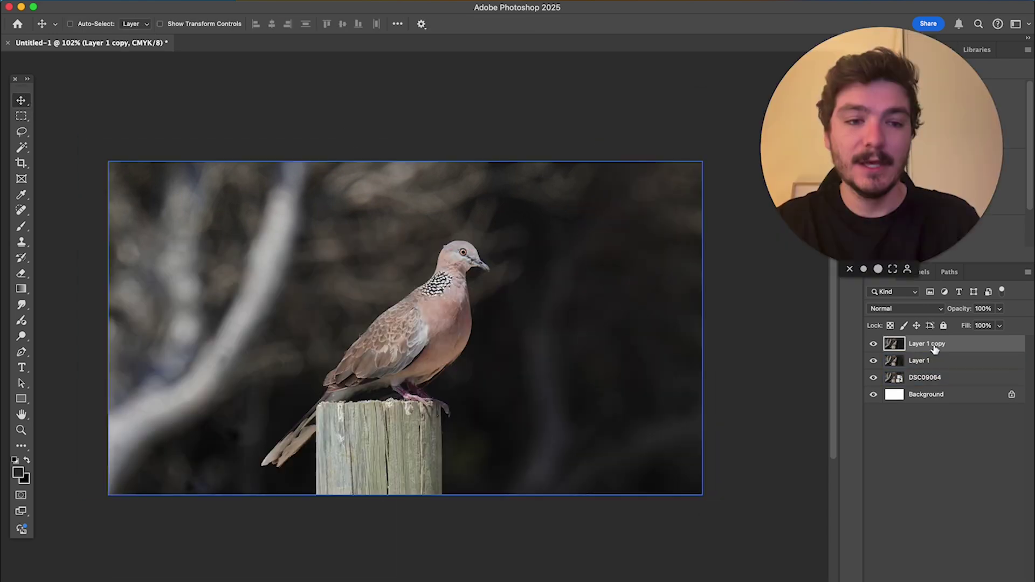
Duplicate the pasted photo layer and rename the upper copy foreground and the lower copy background
{"action": "double_click", "coordinate": [934, 345]}
{"action": "type", "text": "forreground"}
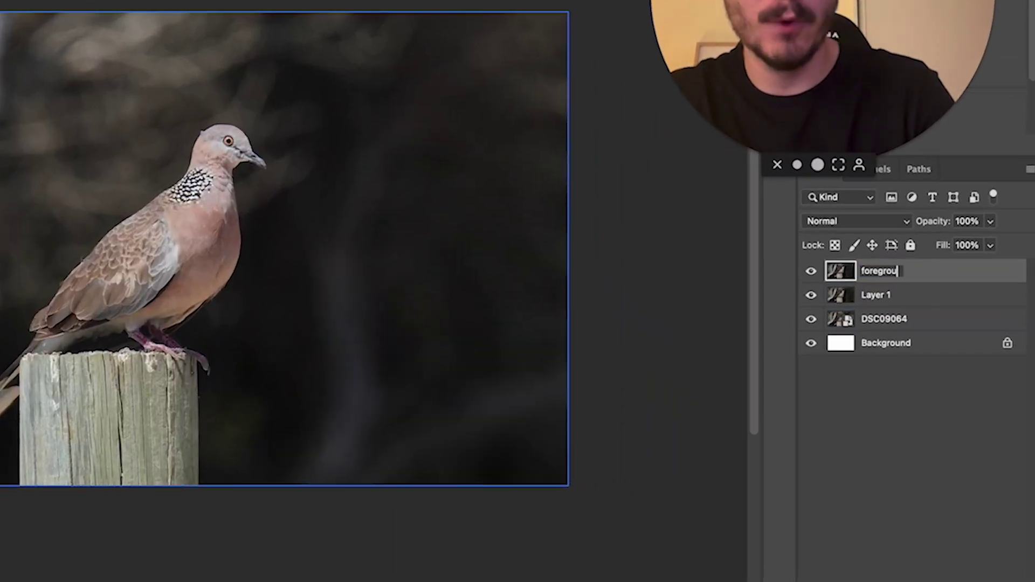
{"action": "key", "text": "Tab"}
{"action": "type", "text": "background"}
{"action": "key", "text": "Return"}
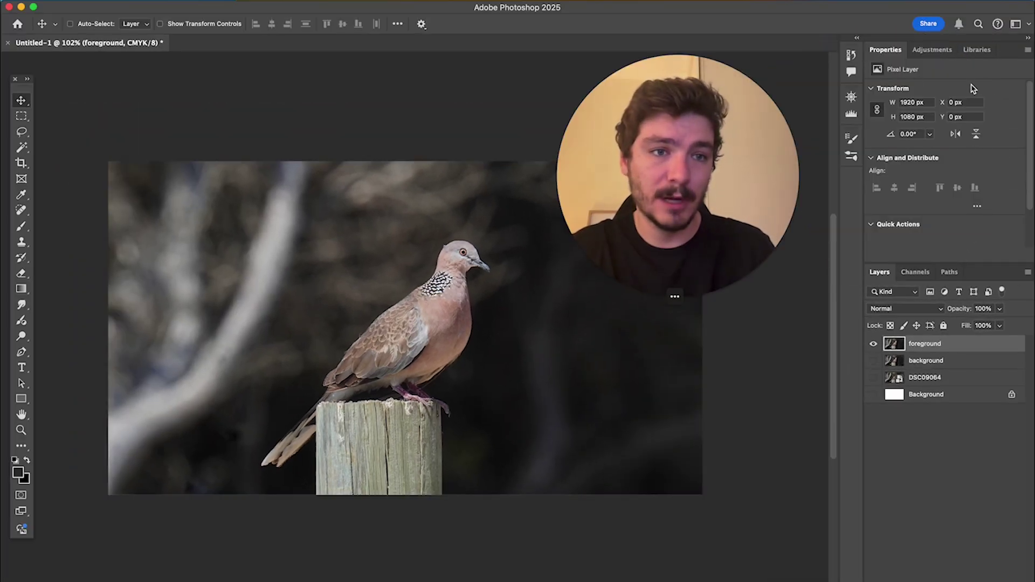
Try the automatic Remove Background action on the foreground layer and inspect the bird's cutout edges
{"action": "scroll", "coordinate": [975, 96], "scroll_direction": "down", "scroll_amount": 3}
{"action": "scroll", "coordinate": [977, 102], "scroll_direction": "up", "scroll_amount": 3}
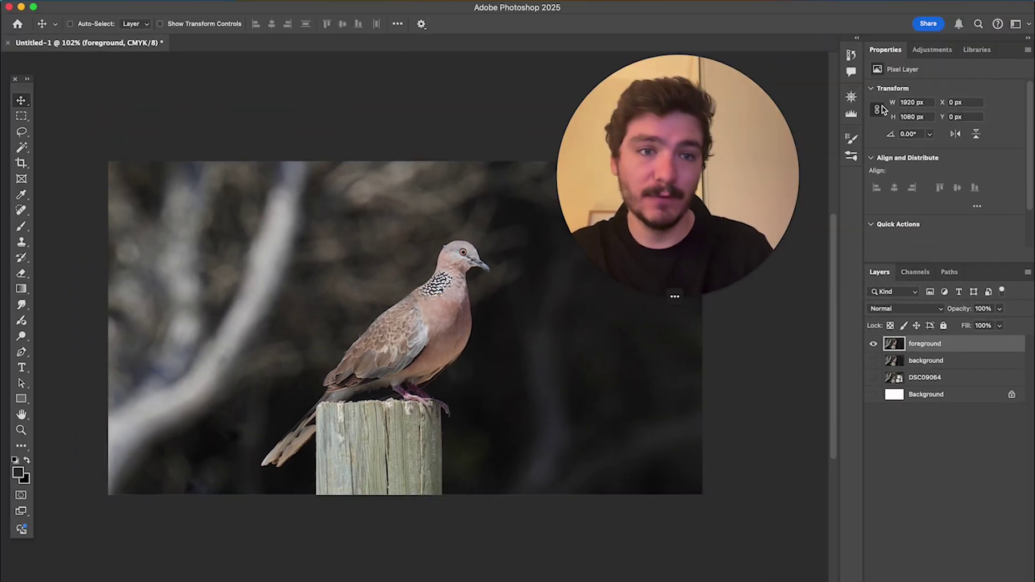
{"action": "left_click", "coordinate": [402, 10]}
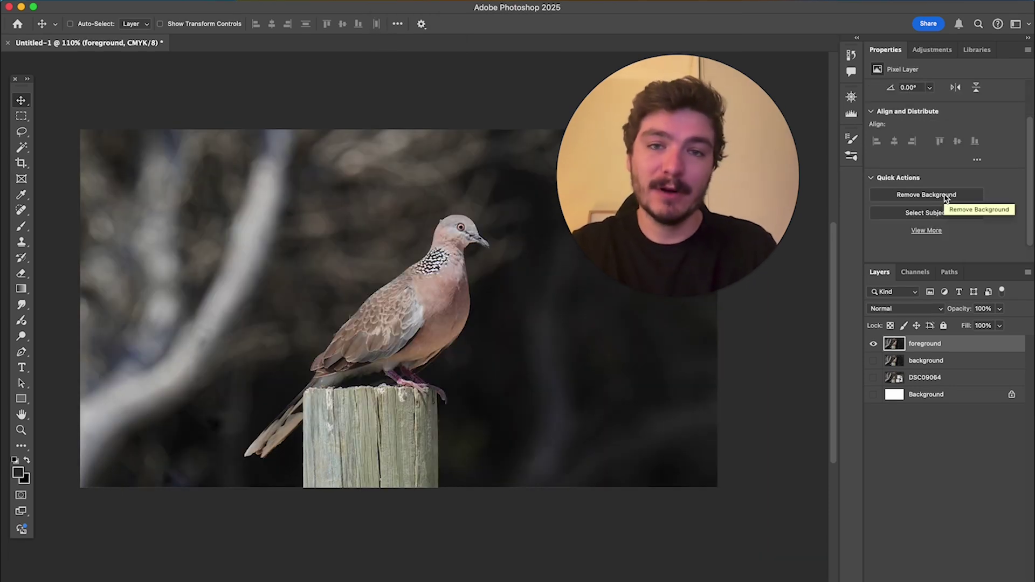
{"action": "left_click", "coordinate": [944, 197]}
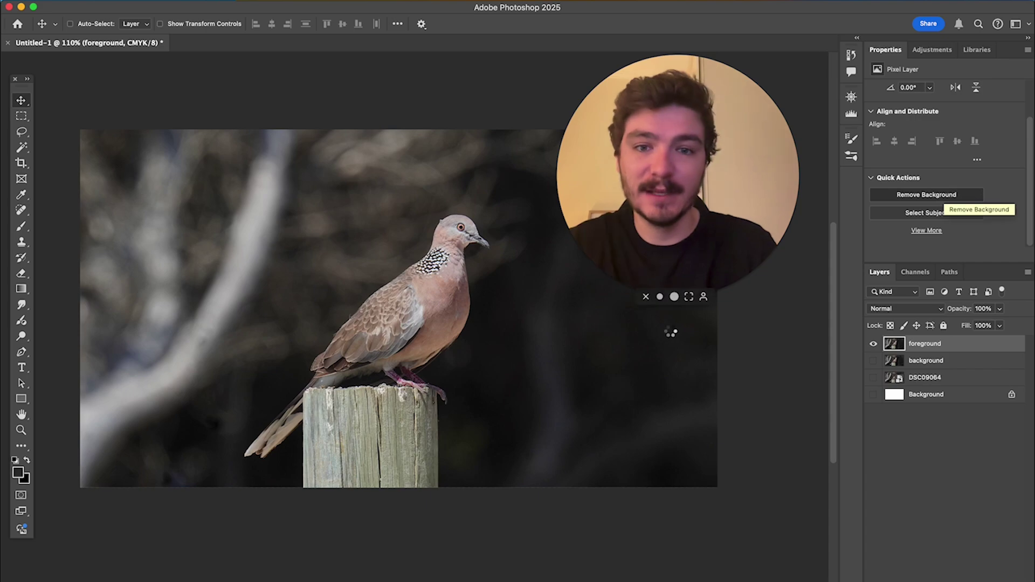
{"action": "scroll", "coordinate": [433, 380], "scroll_direction": "up", "scroll_amount": 5}
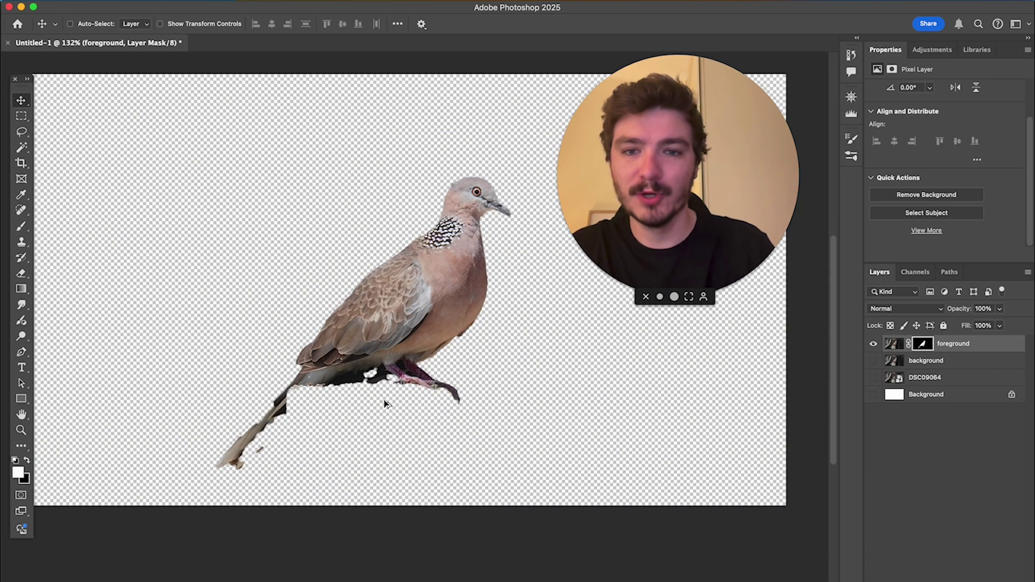
{"action": "scroll", "coordinate": [426, 330], "scroll_direction": "down", "scroll_amount": 2}
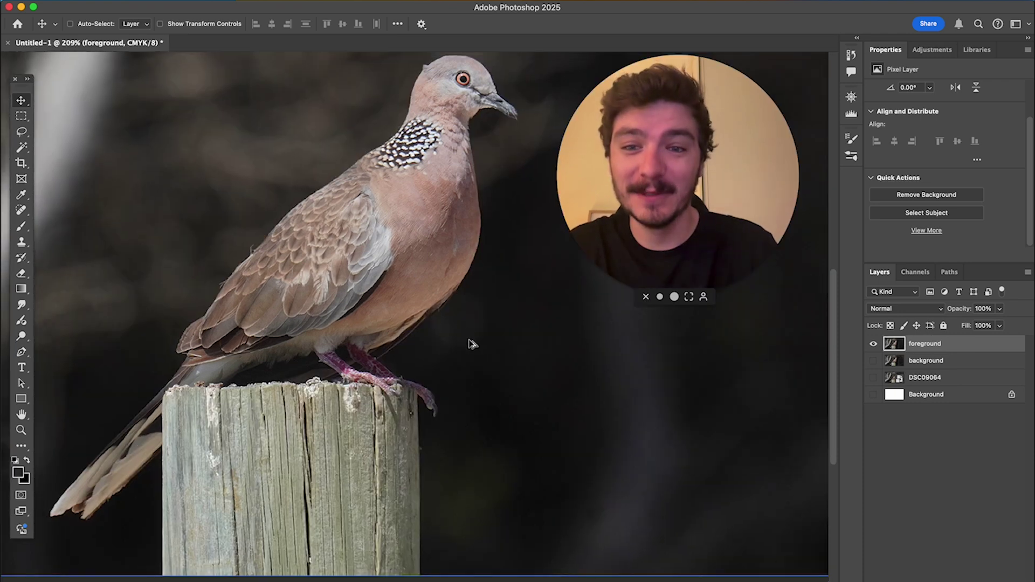
{"action": "scroll", "coordinate": [474, 342], "scroll_direction": "down", "scroll_amount": 2}
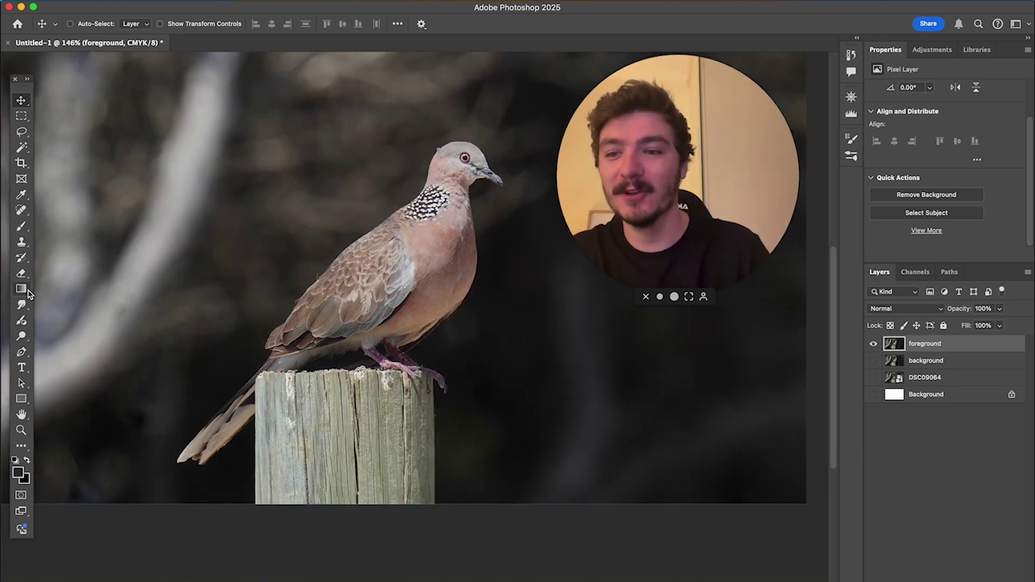
Try the Pen tool with three anchor points around the bird's back and undo them
{"action": "left_click", "coordinate": [21, 352]}
{"action": "left_click", "coordinate": [244, 185]}
{"action": "left_click", "coordinate": [212, 250]}
{"action": "left_click", "coordinate": [325, 280]}
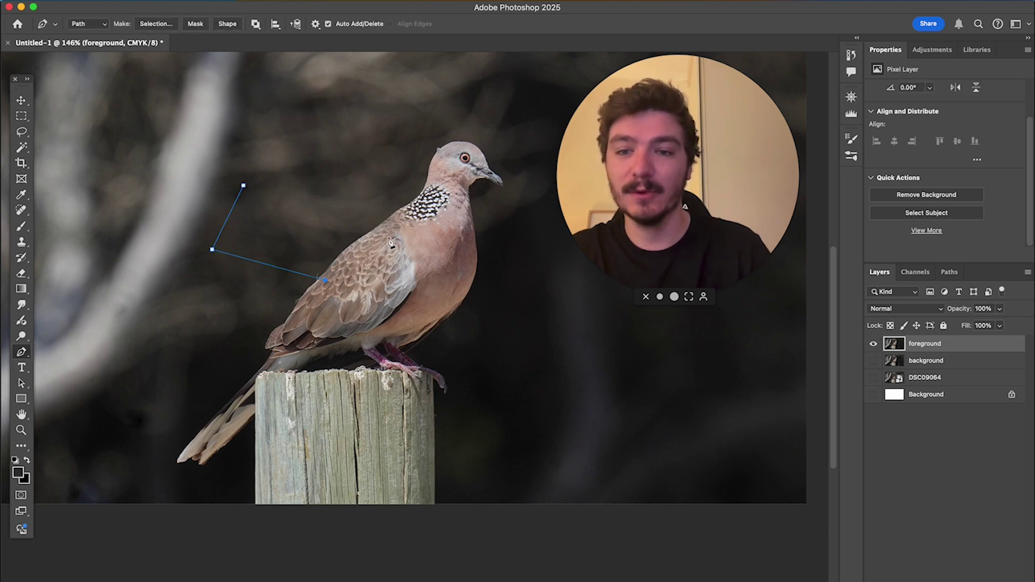
{"action": "key", "text": "super+z"}
{"action": "key", "text": "super+z"}
{"action": "key", "text": "super+z"}
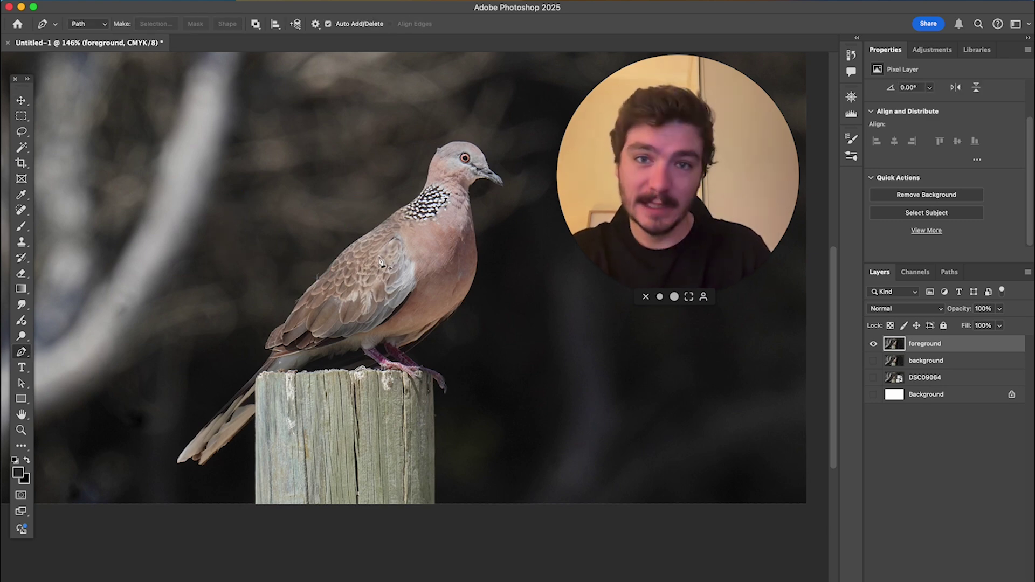
Start a Pen path at the post's lower-left corner and trace up its edge and along the tail's underside
{"action": "scroll", "coordinate": [226, 458], "scroll_direction": "up", "scroll_amount": 5}
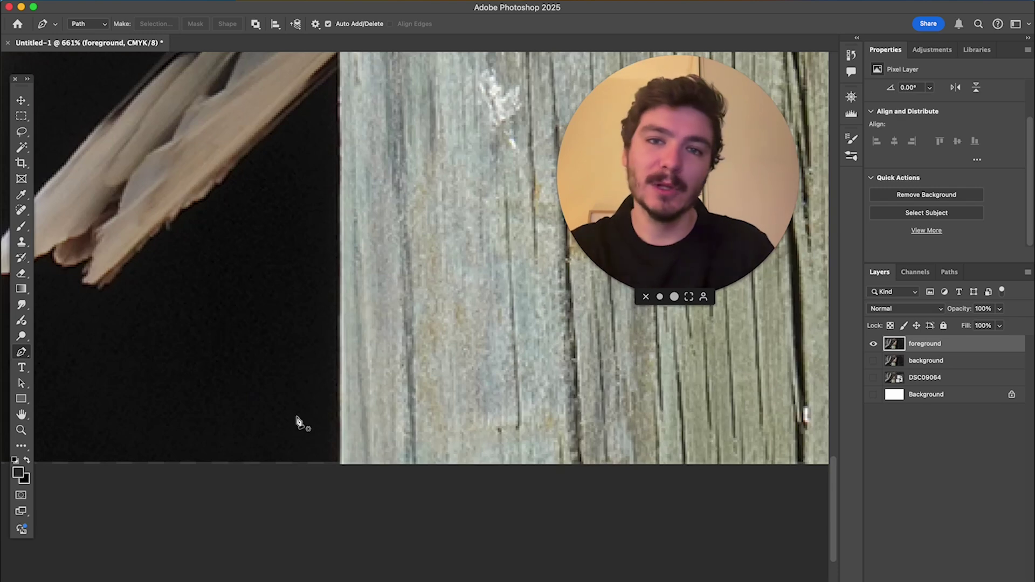
{"action": "scroll", "coordinate": [300, 419], "scroll_direction": "up", "scroll_amount": 1}
{"action": "left_click", "coordinate": [341, 480]}
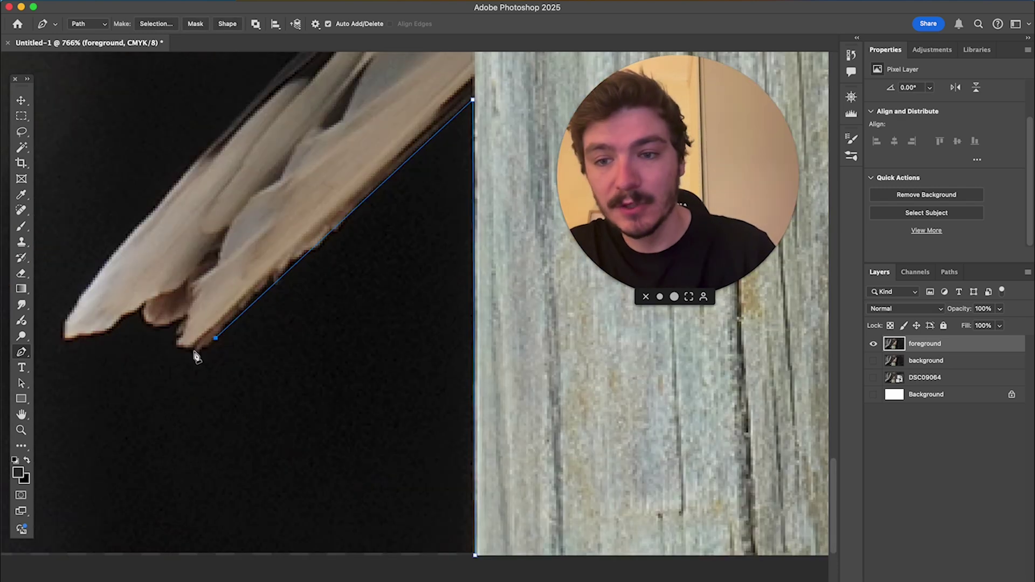
{"action": "left_click", "coordinate": [192, 350]}
{"action": "left_click", "coordinate": [178, 346]}
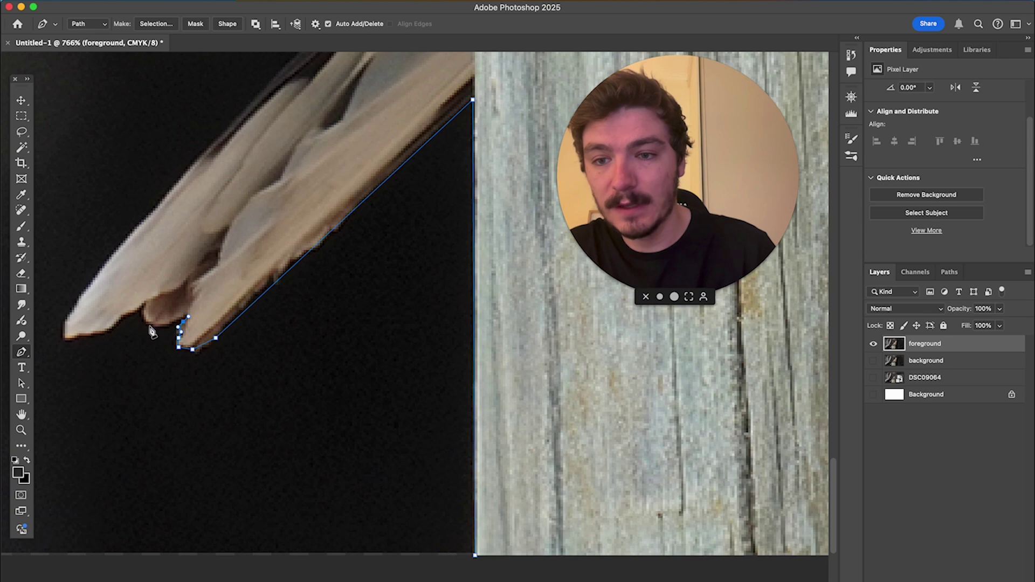
Continue the Pen path closely around the tips of the bird's tail feathers
{"action": "left_click_drag", "start_coordinate": [150, 325], "coordinate": [140, 308]}
{"action": "left_click", "coordinate": [112, 327]}
{"action": "left_click", "coordinate": [102, 335]}
{"action": "left_click", "coordinate": [81, 334]}
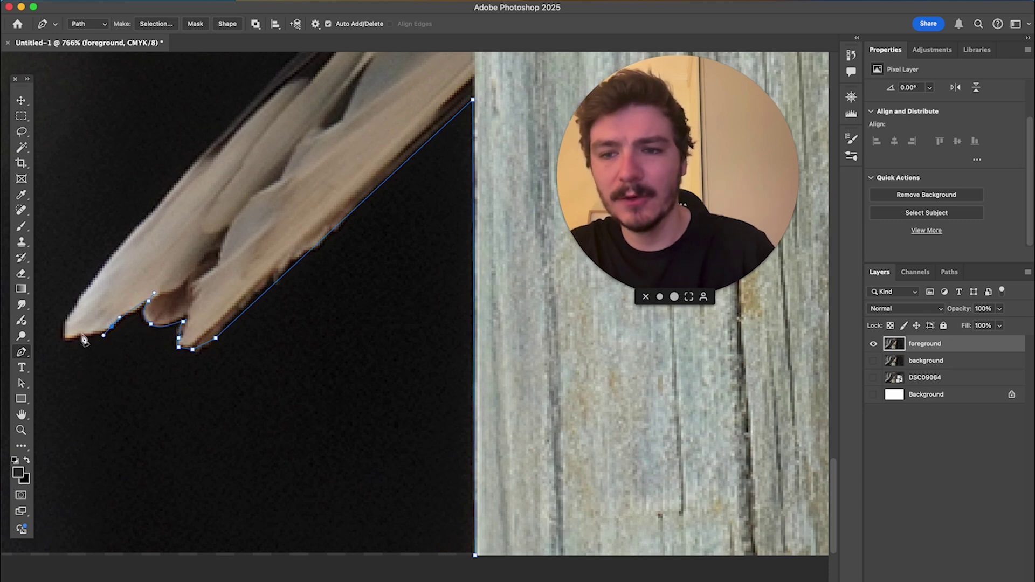
{"action": "left_click", "coordinate": [74, 338]}
{"action": "left_click", "coordinate": [65, 326]}
{"action": "left_click", "coordinate": [68, 314]}
{"action": "left_click", "coordinate": [79, 291]}
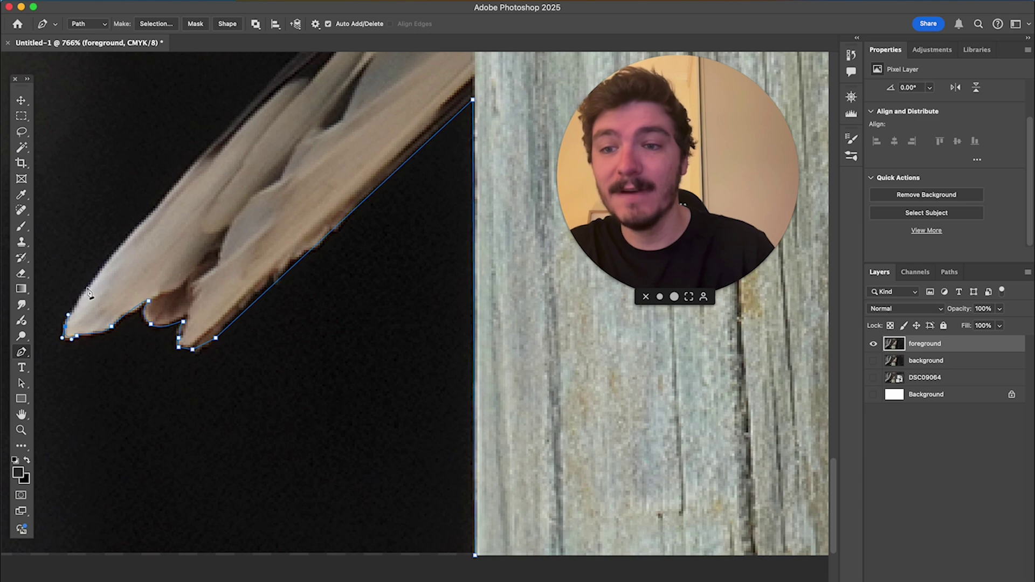
Trace the path along the tail's upper edge, around the bird and down the post, closing it at the starting point
{"action": "left_click", "coordinate": [91, 281]}
{"action": "left_click", "coordinate": [101, 273]}
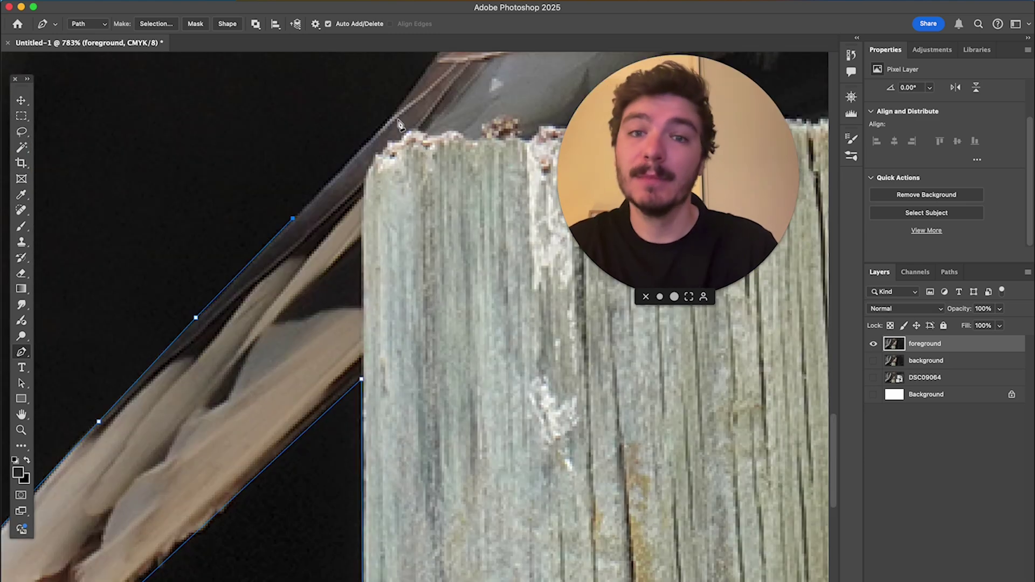
{"action": "scroll", "coordinate": [219, 155], "scroll_direction": "up", "scroll_amount": 6}
{"action": "scroll", "coordinate": [218, 155], "scroll_direction": "right", "scroll_amount": 2}
{"action": "left_click", "coordinate": [394, 164]}
{"action": "scroll", "coordinate": [431, 151], "scroll_direction": "up", "scroll_amount": 3}
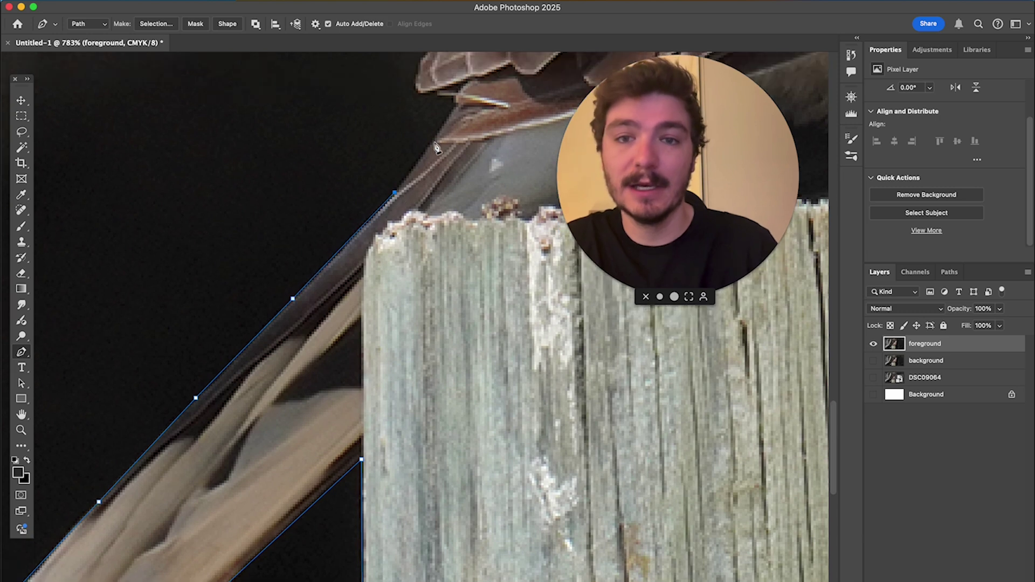
{"action": "left_click", "coordinate": [454, 135]}
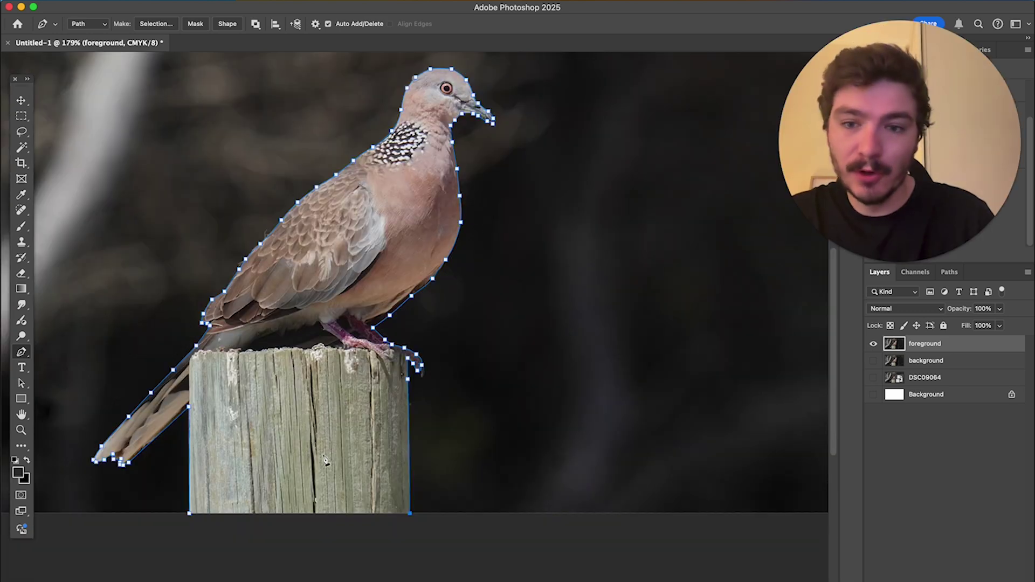
{"action": "left_click", "coordinate": [190, 514]}
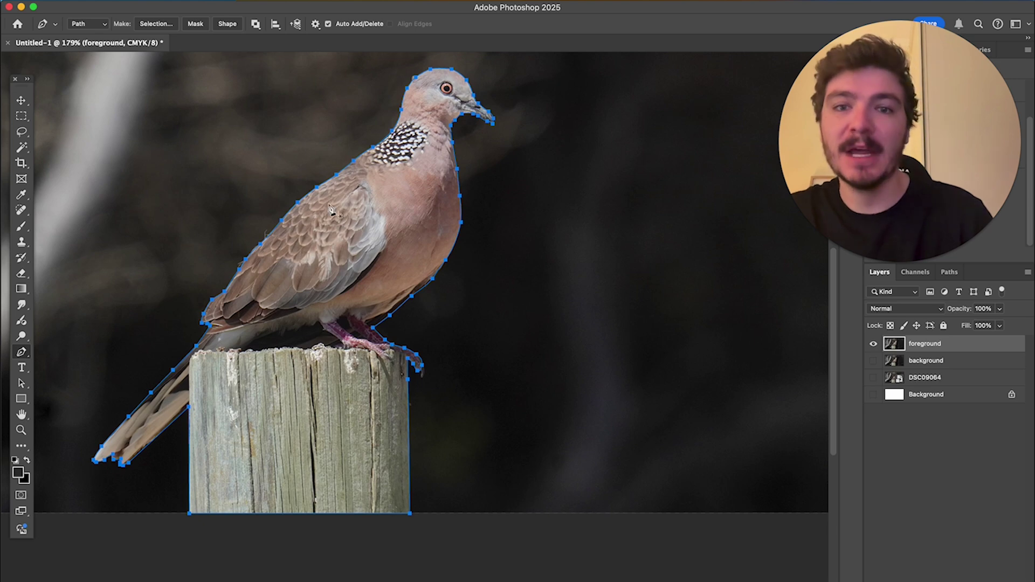
Convert the closed path into a new anti-aliased selection with a feather radius of 1 pixel
{"action": "scroll", "coordinate": [372, 199], "scroll_direction": "up", "scroll_amount": 2}
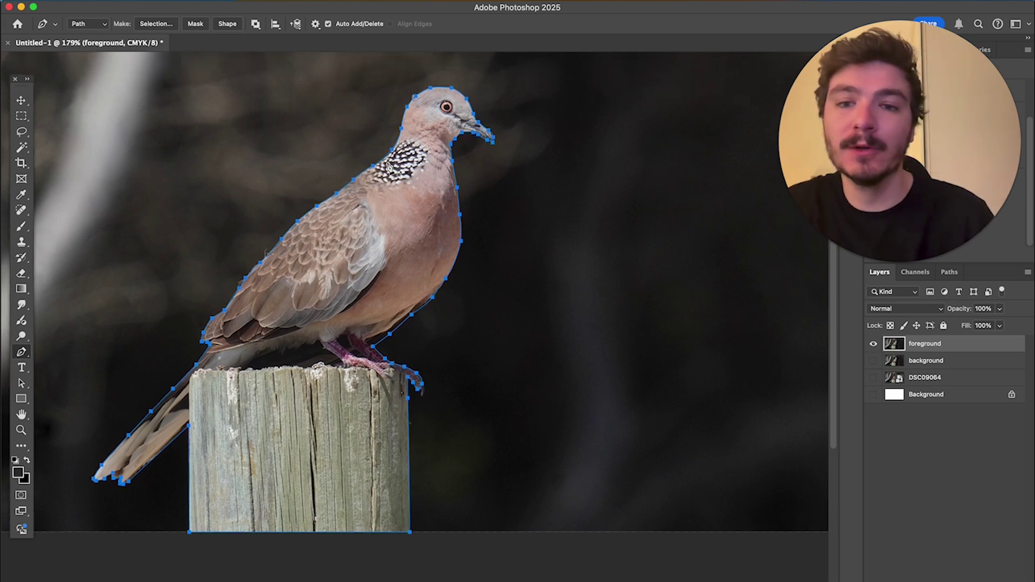
{"action": "right_click", "coordinate": [388, 171]}
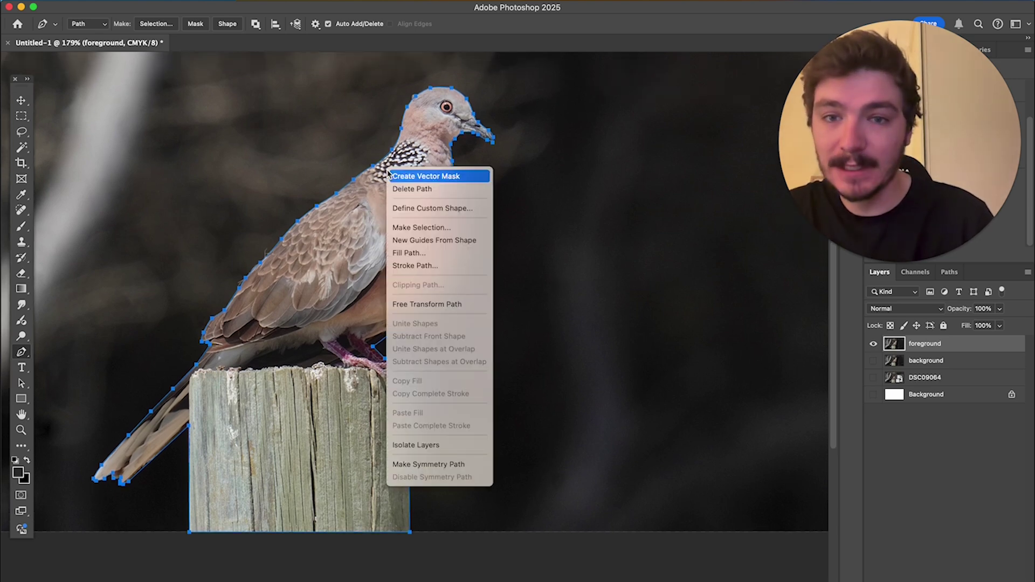
{"action": "left_click", "coordinate": [481, 230]}
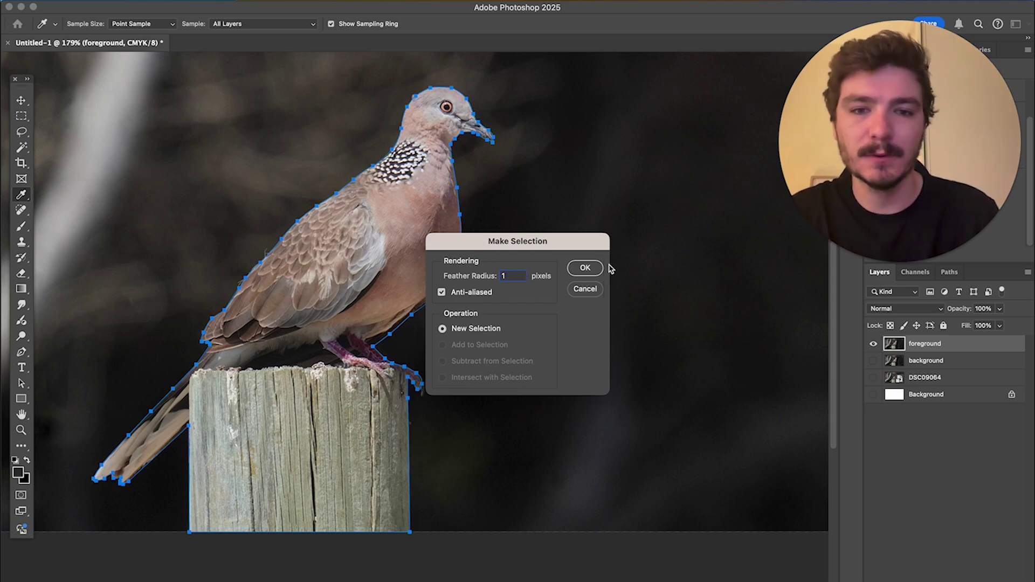
{"action": "left_click", "coordinate": [585, 268]}
{"action": "key", "text": "p"}
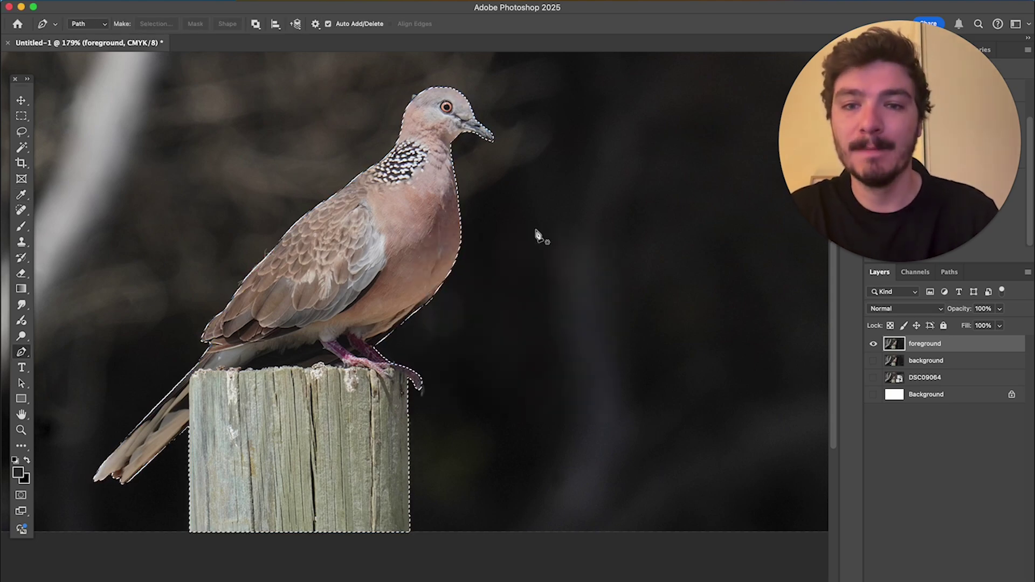
Add a layer mask to the foreground layer from the bird and post selection
{"action": "scroll", "coordinate": [411, 69], "scroll_direction": "up", "scroll_amount": 10}
{"action": "key", "text": "super+0"}
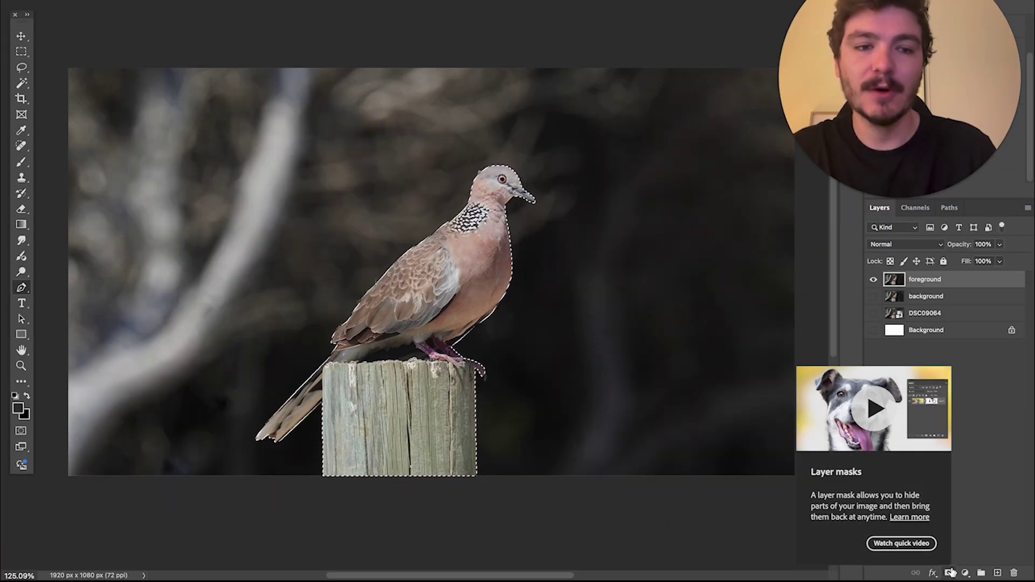
{"action": "left_click", "coordinate": [951, 572]}
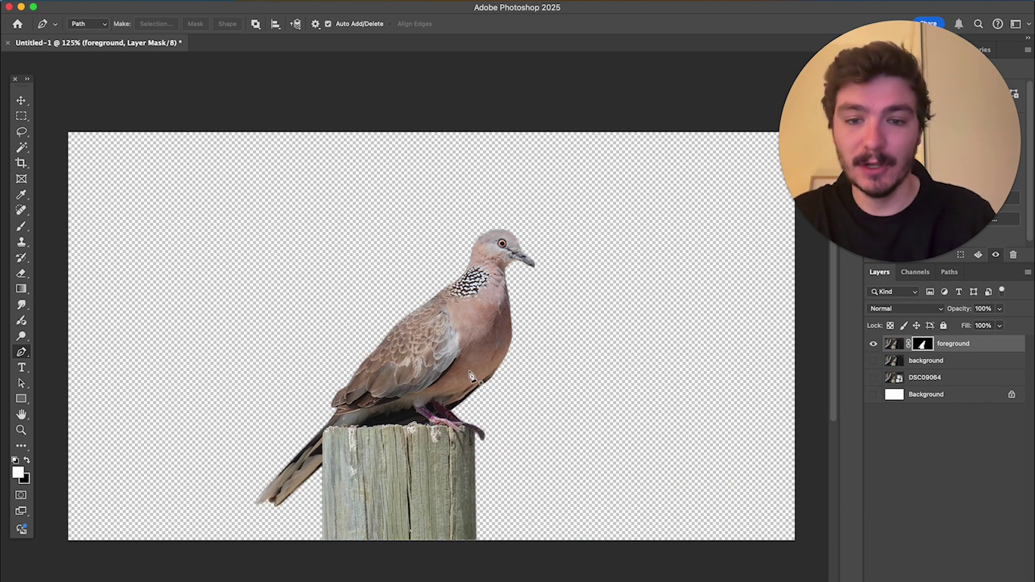
{"action": "scroll", "coordinate": [493, 261], "scroll_direction": "up", "scroll_amount": 5}
{"action": "scroll", "coordinate": [537, 153], "scroll_direction": "down", "scroll_amount": 7}
{"action": "scroll", "coordinate": [495, 315], "scroll_direction": "up", "scroll_amount": 4}
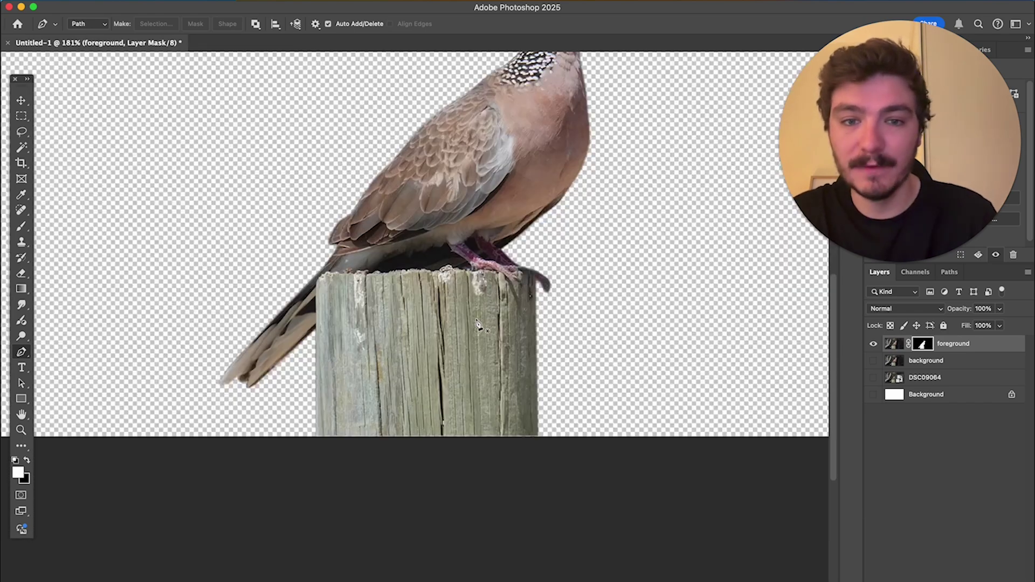
{"action": "scroll", "coordinate": [478, 324], "scroll_direction": "down", "scroll_amount": 6}
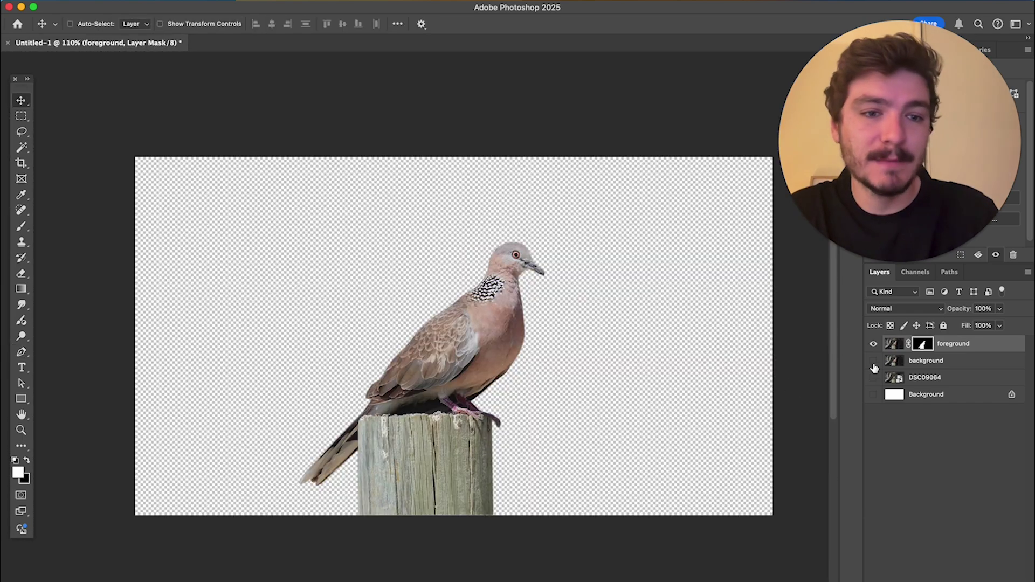
Make the background layer visible beneath the masked bird and post
{"action": "left_click", "coordinate": [873, 361]}
{"action": "scroll", "coordinate": [687, 348], "scroll_direction": "up", "scroll_amount": 1}
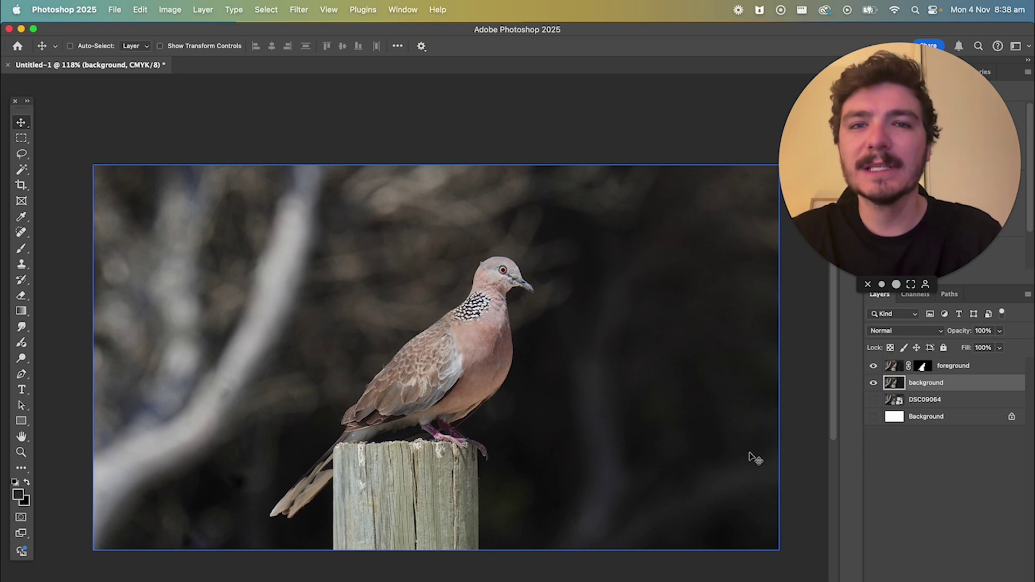
Try a Gaussian Blur with a radius of 8.7 pixels on the background layer and inspect the bird's edges
{"action": "left_click", "coordinate": [300, 10]}
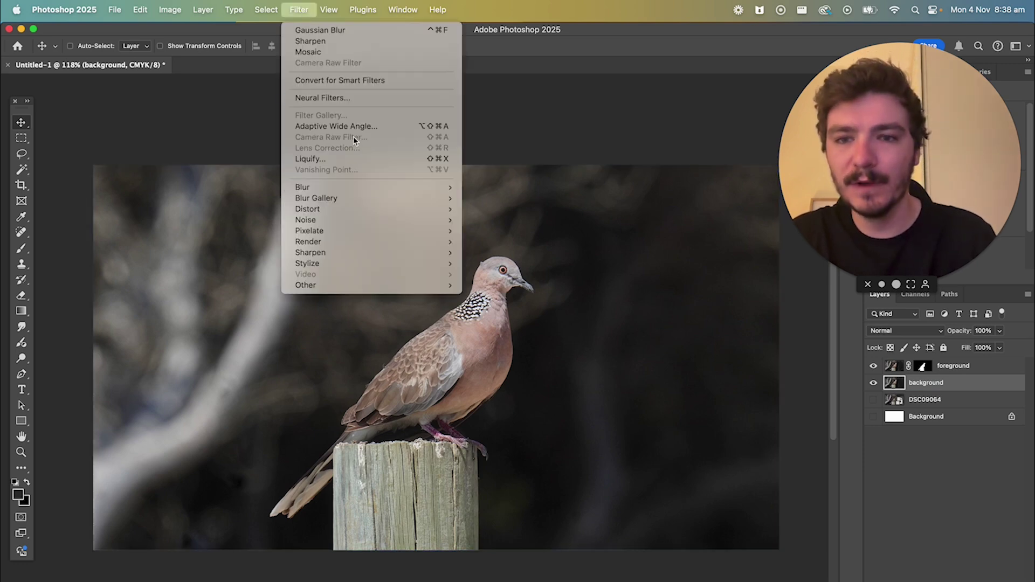
{"action": "mouse_move", "coordinate": [397, 188]}
{"action": "left_click", "coordinate": [527, 229]}
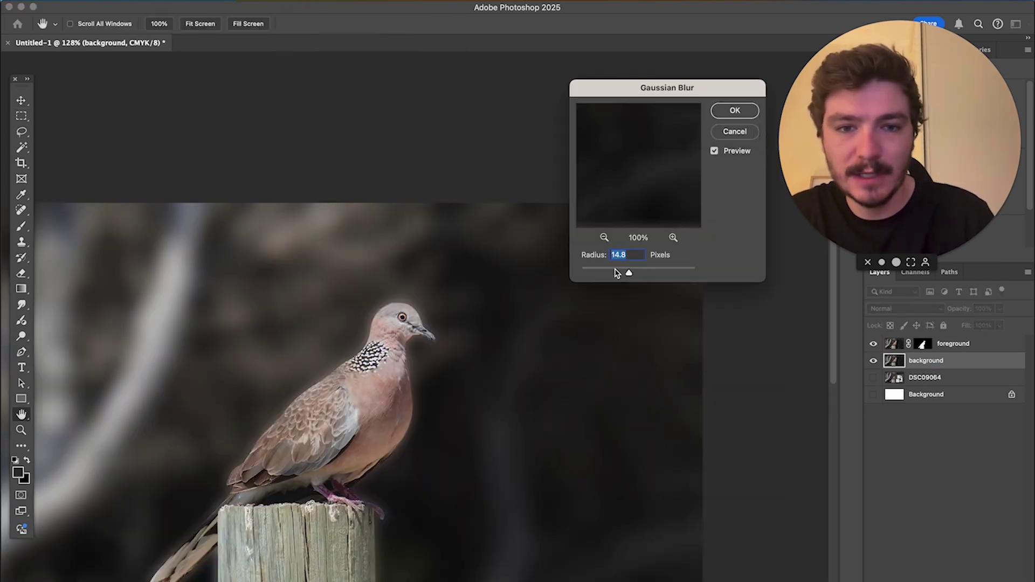
{"action": "mouse_move", "coordinate": [616, 271]}
{"action": "left_mouse_down"}
{"action": "mouse_move", "coordinate": [633, 271]}
{"action": "mouse_move", "coordinate": [622, 272]}
{"action": "left_mouse_up"}
{"action": "scroll", "coordinate": [332, 384], "scroll_direction": "up", "scroll_amount": 1}
{"action": "scroll", "coordinate": [331, 384], "scroll_direction": "up", "scroll_amount": 3}
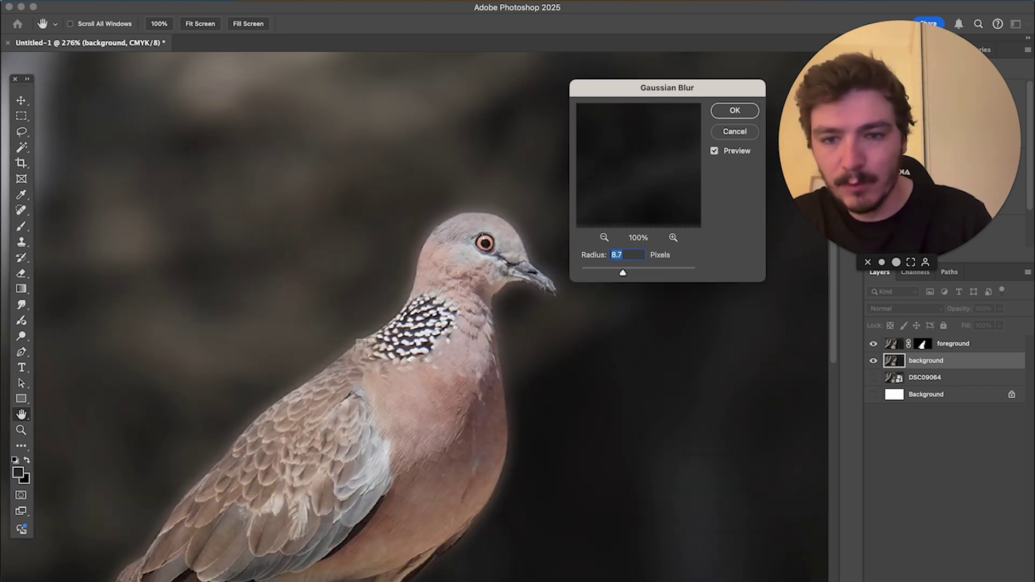
{"action": "scroll", "coordinate": [327, 361], "scroll_direction": "down", "scroll_amount": 7}
{"action": "key", "text": "Return"}
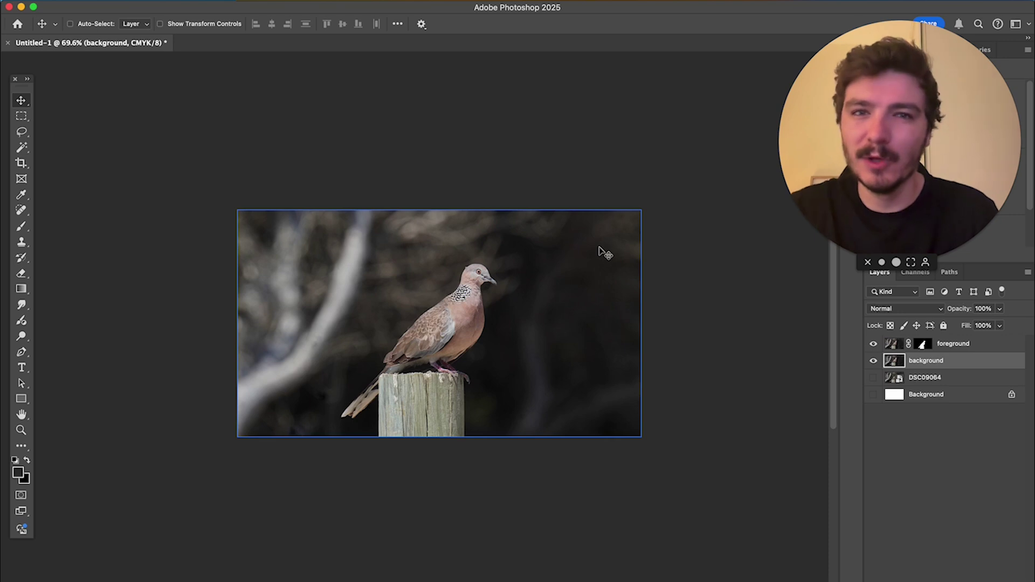
Hide the foreground layer and load its layer mask as a selection with the background layer active
{"action": "scroll", "coordinate": [532, 254], "scroll_direction": "up", "scroll_amount": 3}
{"action": "left_click", "coordinate": [882, 346]}
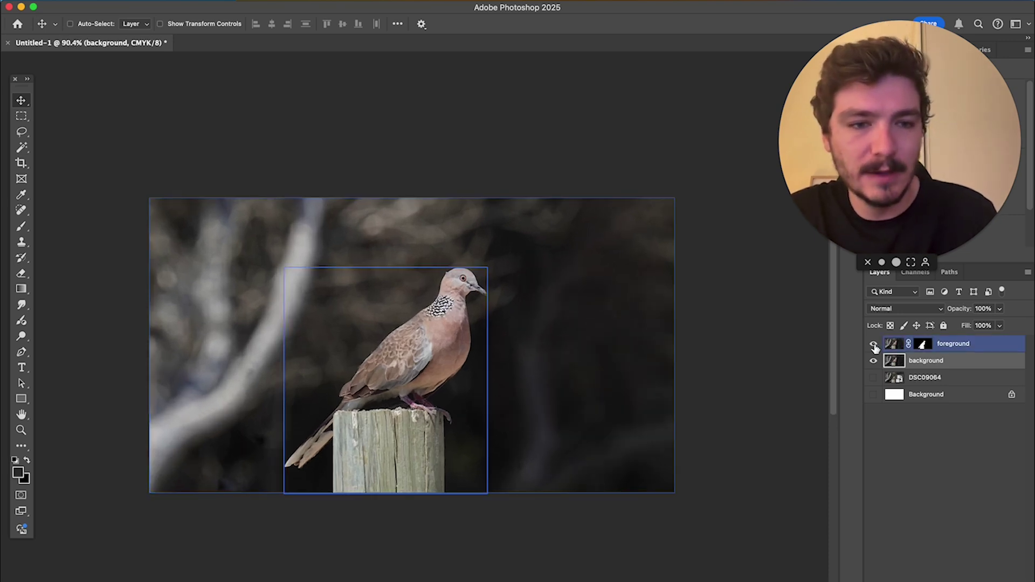
{"action": "left_click", "coordinate": [874, 349]}
{"action": "scroll", "coordinate": [536, 351], "scroll_direction": "up", "scroll_amount": 3}
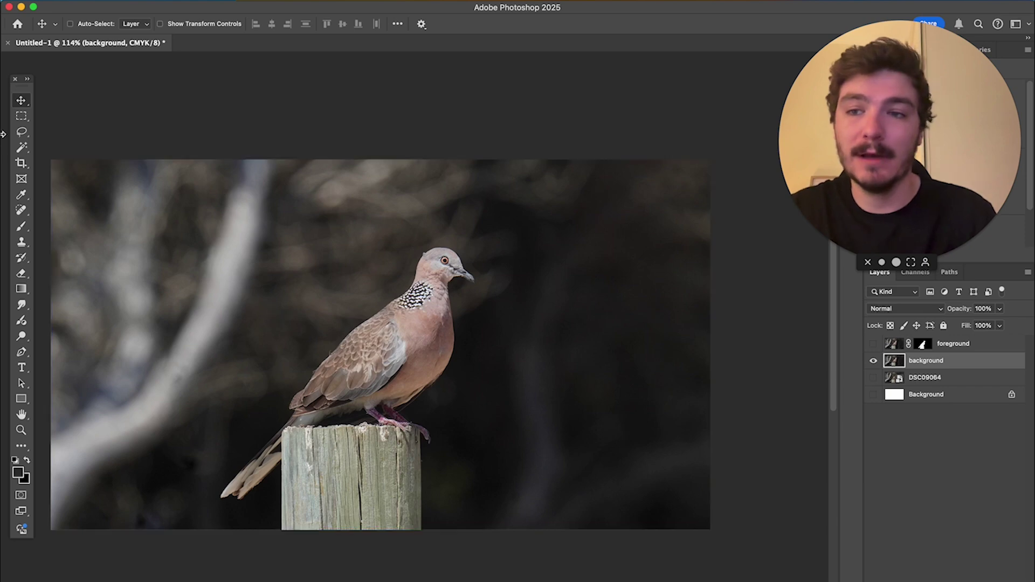
{"action": "key", "text": "l"}
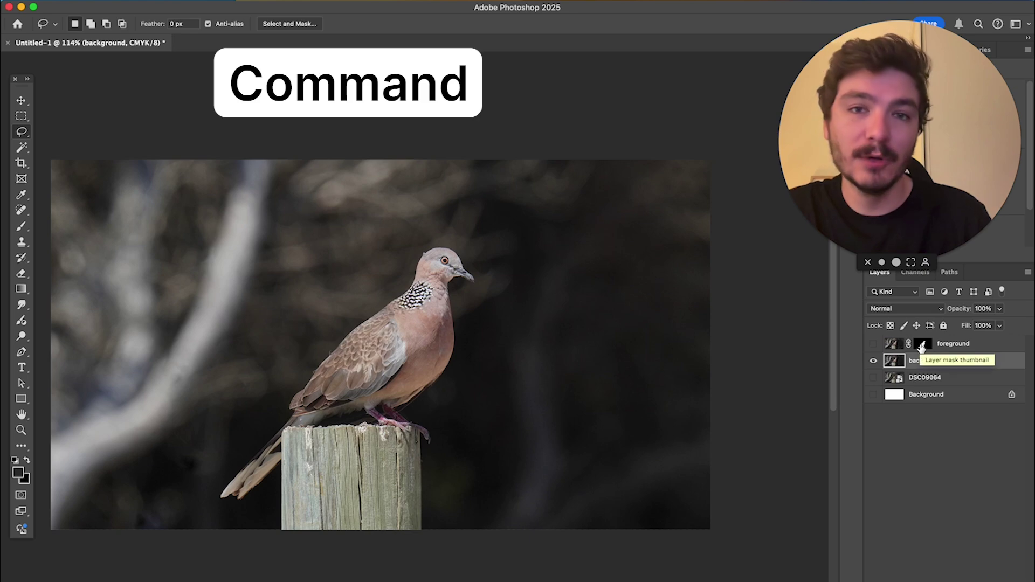
{"action": "left_click", "coordinate": [923, 345], "text": "super"}
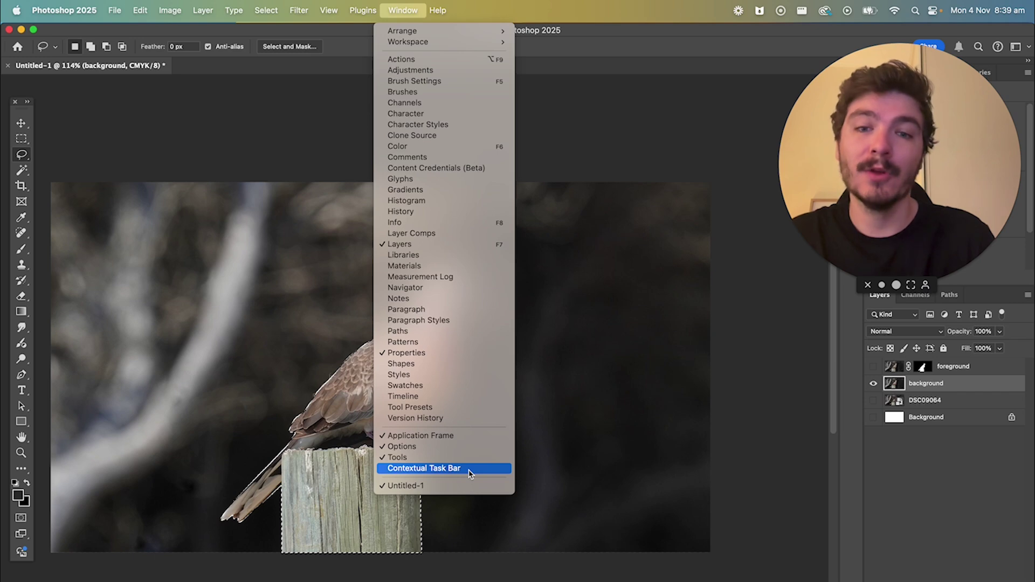
Show the Contextual Task Bar and replace the selected bird and post using Generative Fill with an empty prompt
{"action": "left_click", "coordinate": [468, 469]}
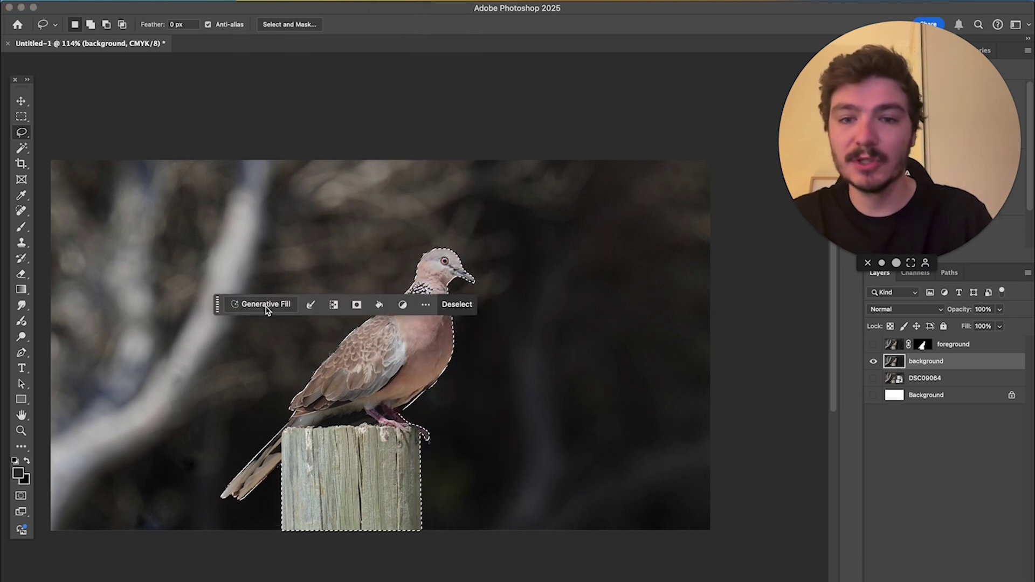
{"action": "left_click", "coordinate": [265, 304]}
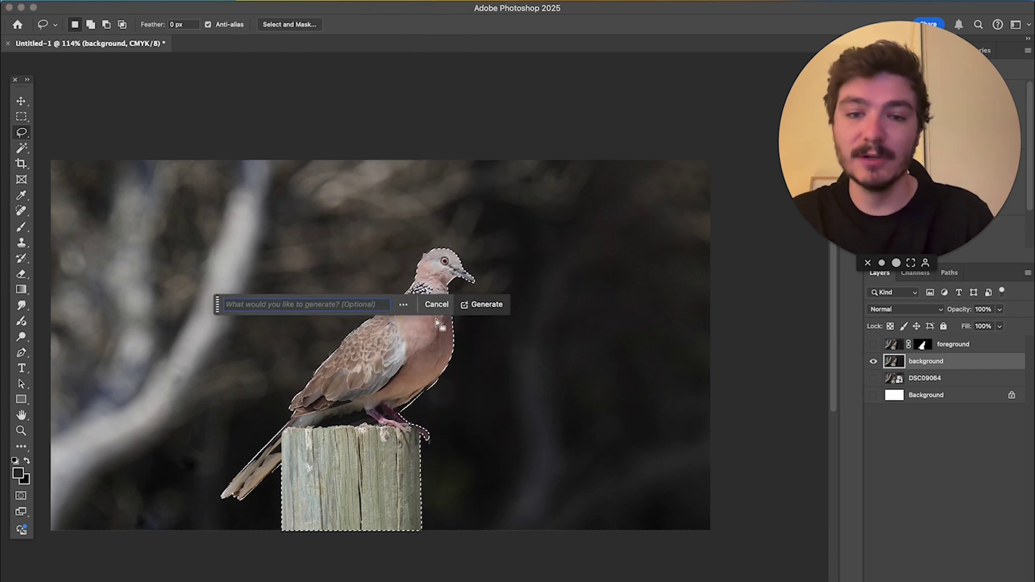
{"action": "left_click", "coordinate": [470, 308]}
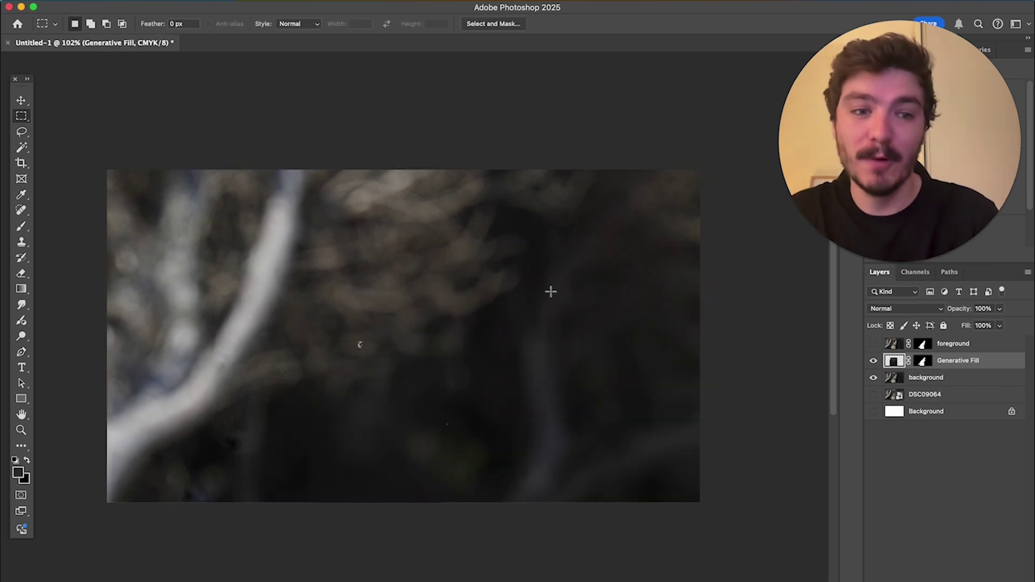
Merge the Generative Fill layer with the background layer and name the merged layer "background"
{"action": "left_click", "coordinate": [972, 380], "text": "shift"}
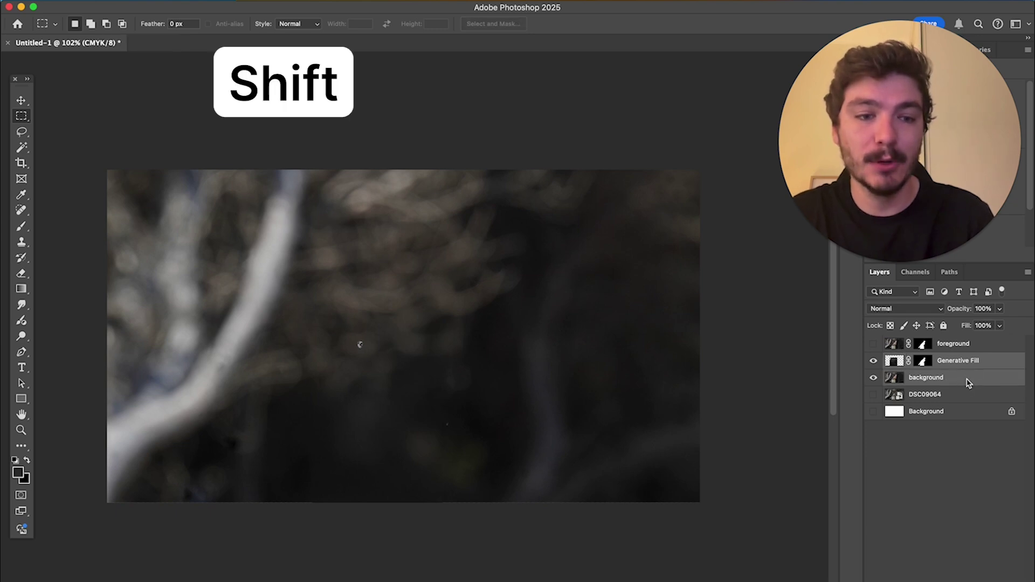
{"action": "right_click", "coordinate": [969, 383]}
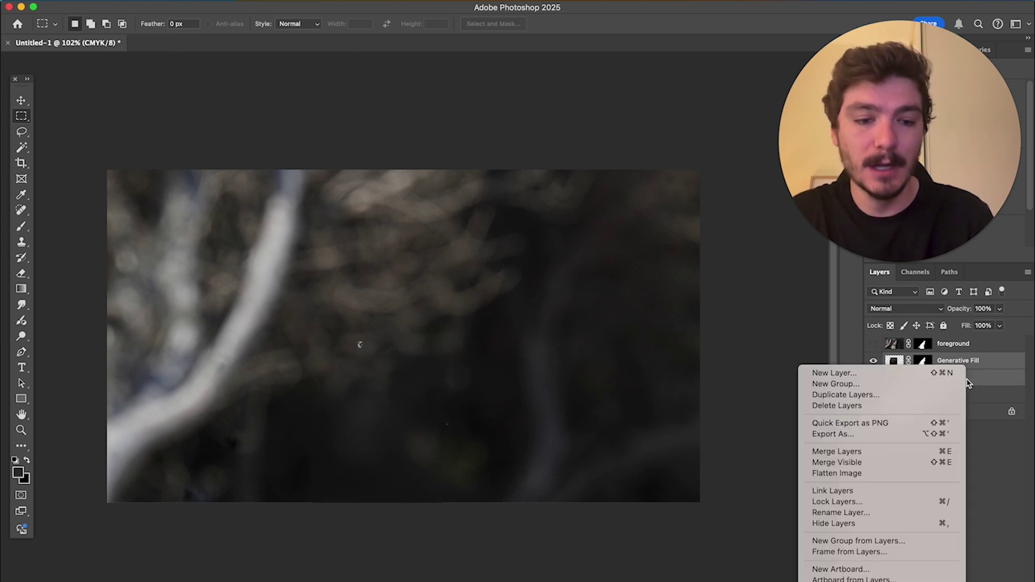
{"action": "left_click", "coordinate": [903, 456]}
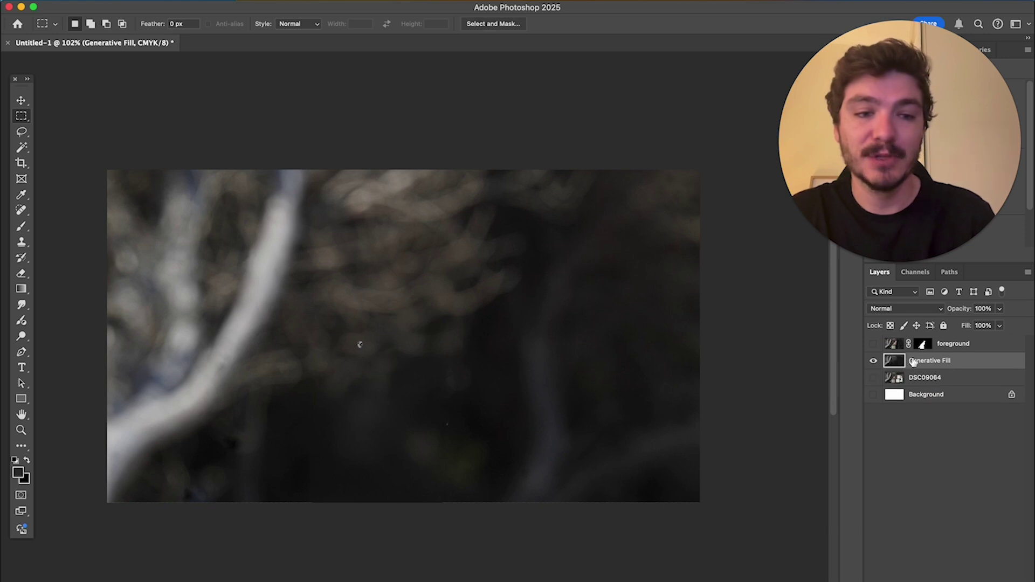
{"action": "type", "text": "backgroun"}
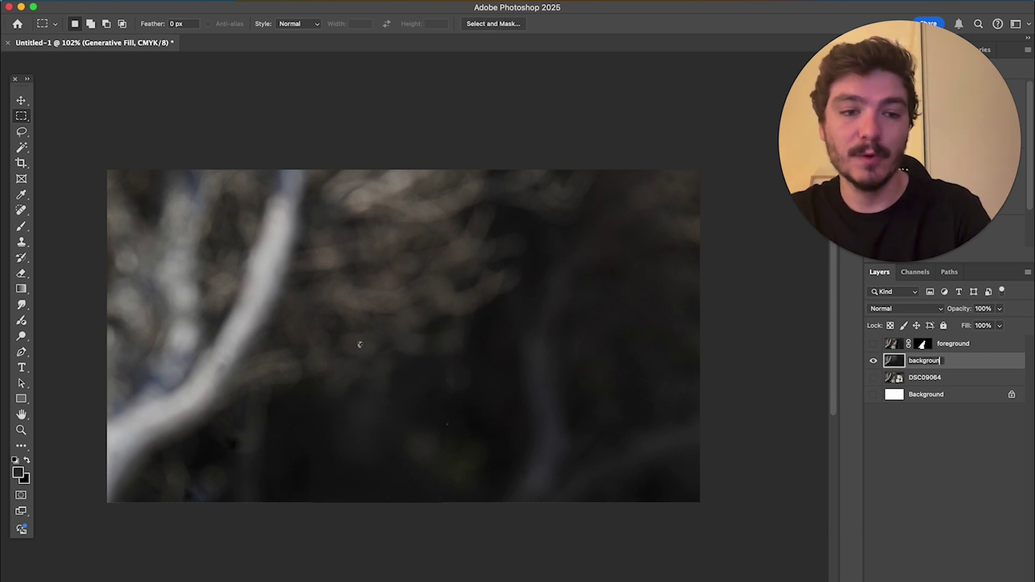
{"action": "type", "text": "d"}
{"action": "key", "text": "Return"}
Remove the leftover specks from the filled background area with the Spot Healing Brush
{"action": "scroll", "coordinate": [419, 406], "scroll_direction": "up", "scroll_amount": 5}
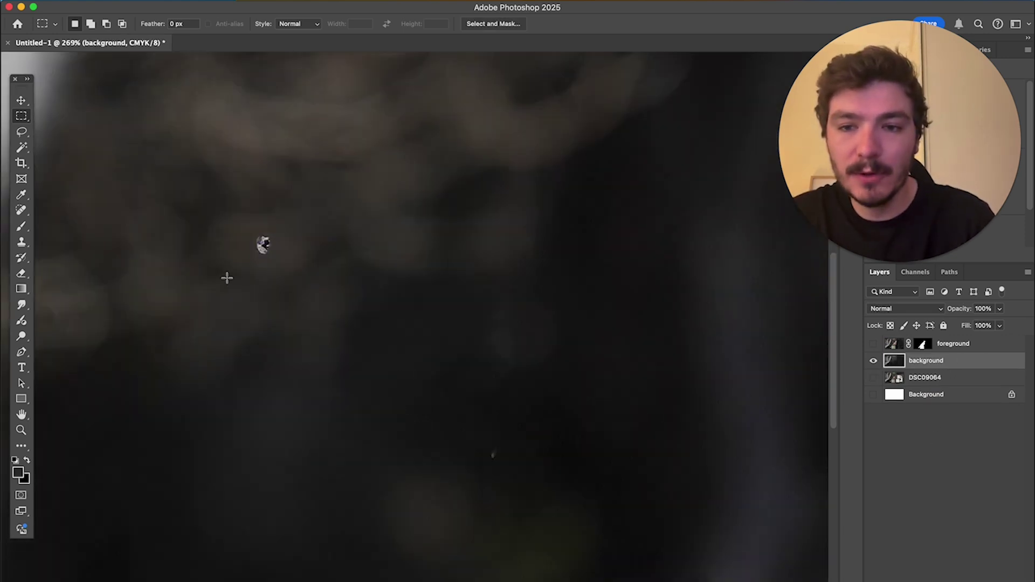
{"action": "left_click", "coordinate": [22, 211]}
{"action": "left_click", "coordinate": [263, 243]}
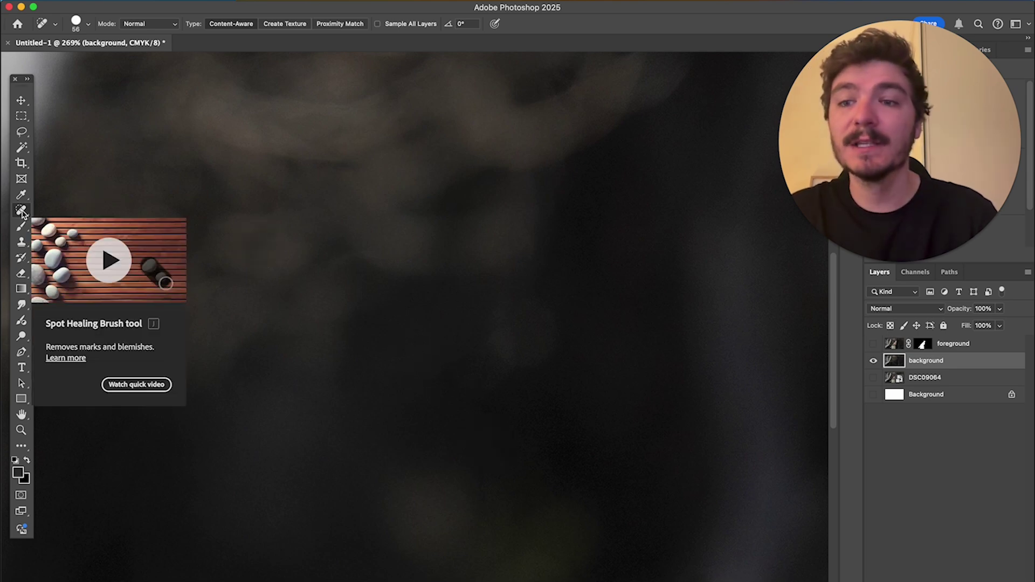
{"action": "scroll", "coordinate": [436, 280], "scroll_direction": "down", "scroll_amount": 5}
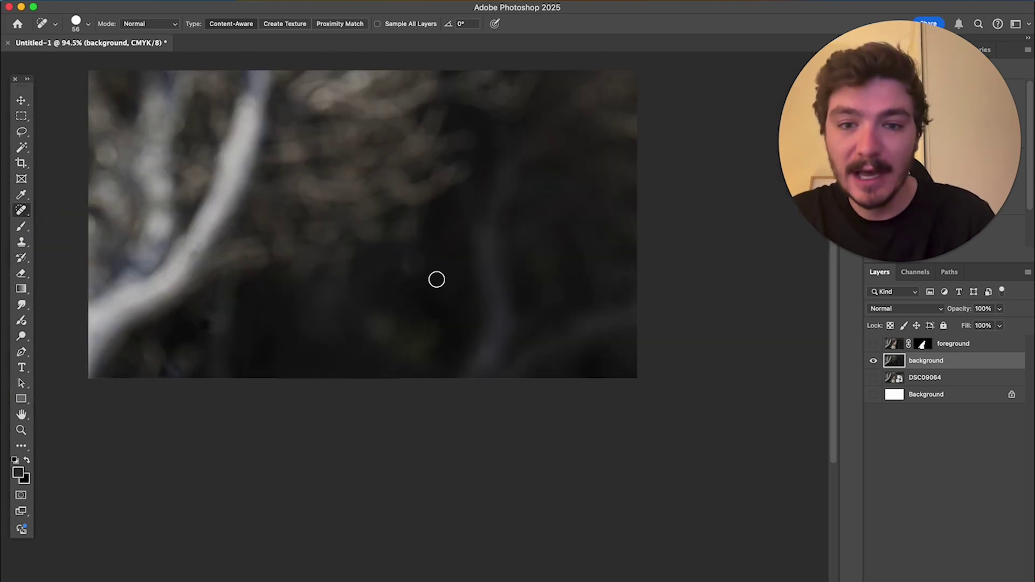
{"action": "scroll", "coordinate": [381, 248], "scroll_direction": "up", "scroll_amount": 3}
{"action": "scroll", "coordinate": [428, 448], "scroll_direction": "down", "scroll_amount": 2}
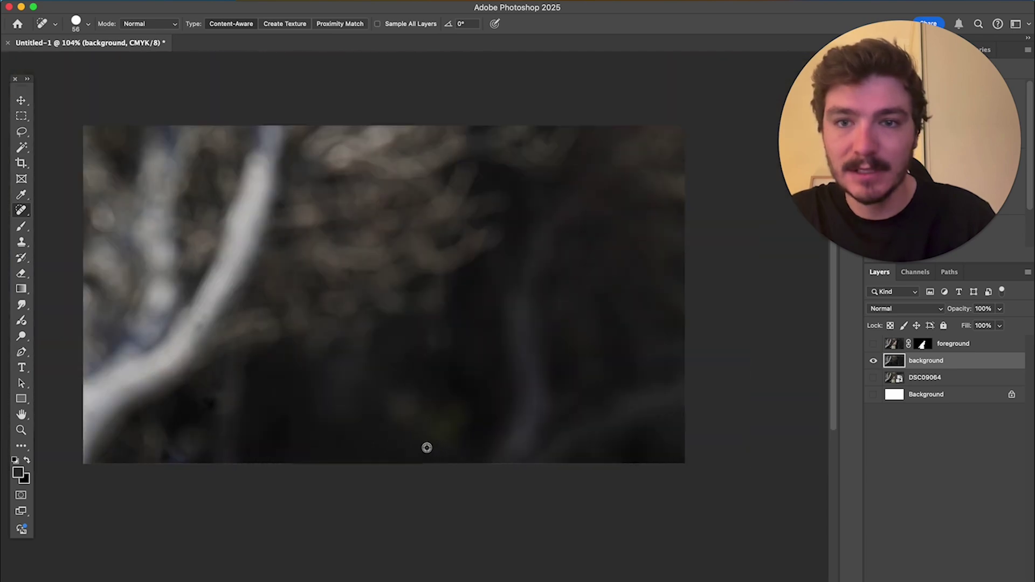
{"action": "scroll", "coordinate": [416, 345], "scroll_direction": "up", "scroll_amount": 1}
Show the foreground layer, try moving the bird and post sideways over the background, and undo the move
{"action": "key", "text": "v"}
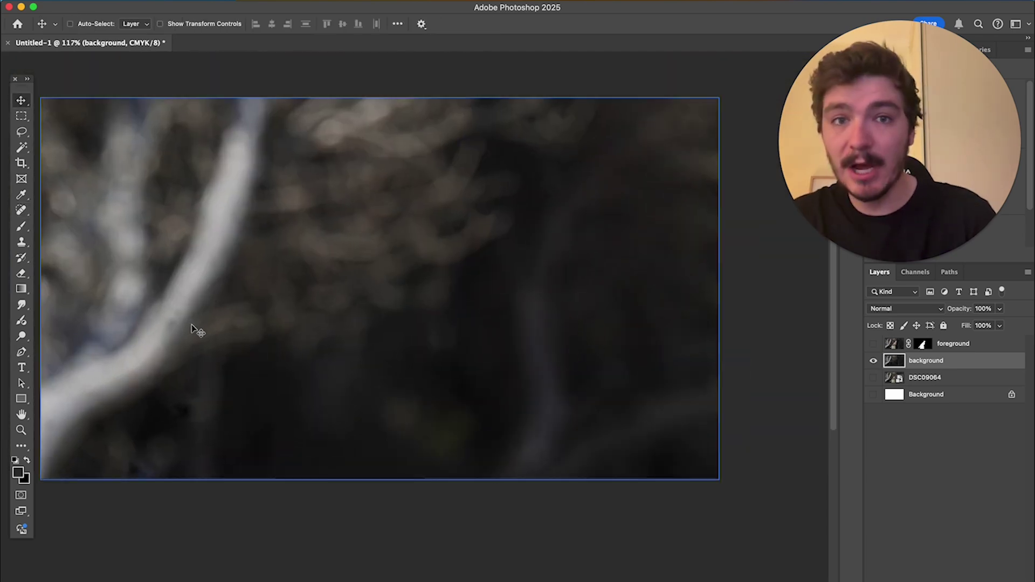
{"action": "left_click", "coordinate": [873, 344]}
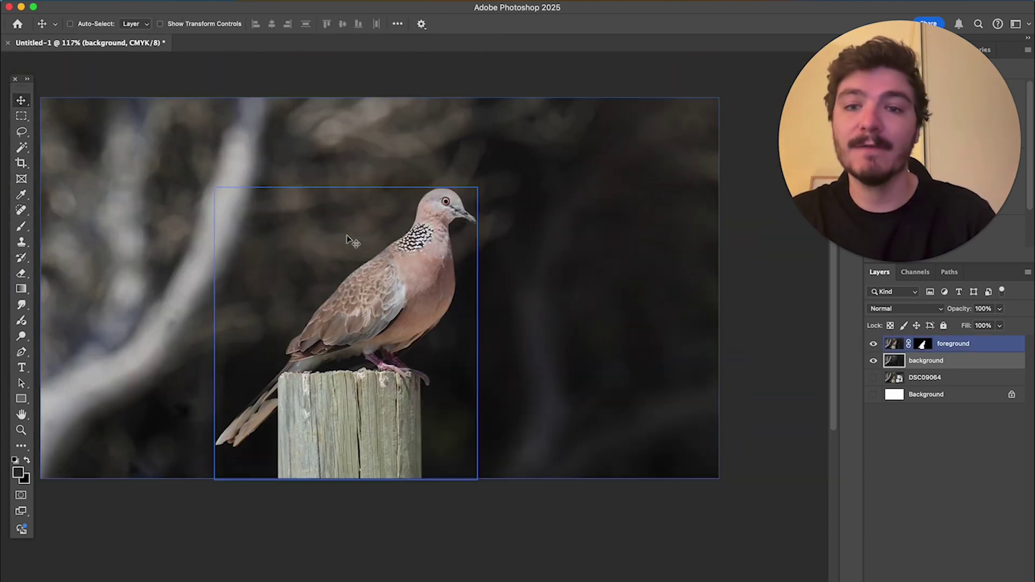
{"action": "left_click_drag", "start_coordinate": [373, 315], "coordinate": [486, 303]}
{"action": "key", "text": "super+z"}
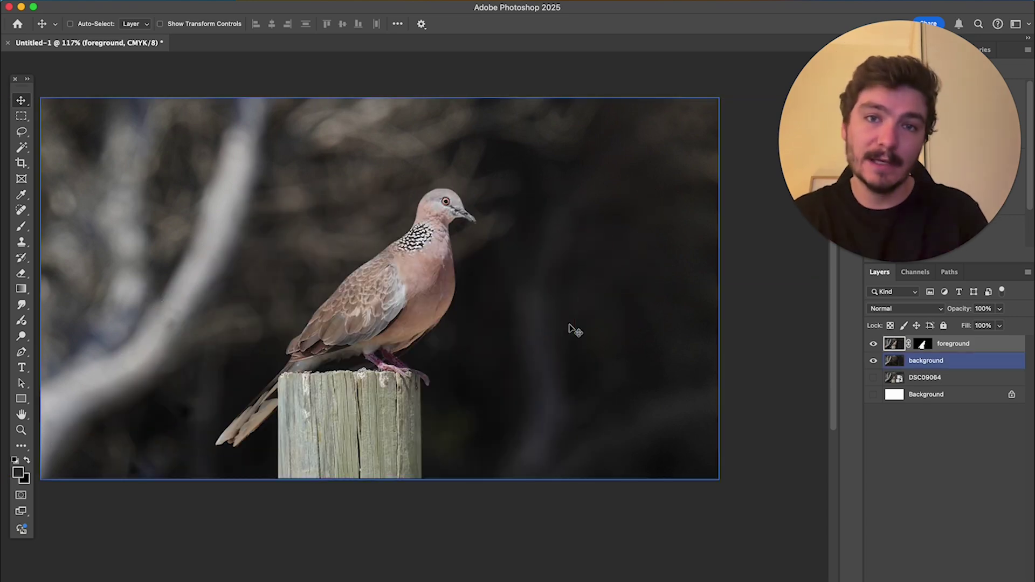
Duplicate the background layer, name the copy "background blur" and keep the foreground layer visible
{"action": "left_click", "coordinate": [873, 344]}
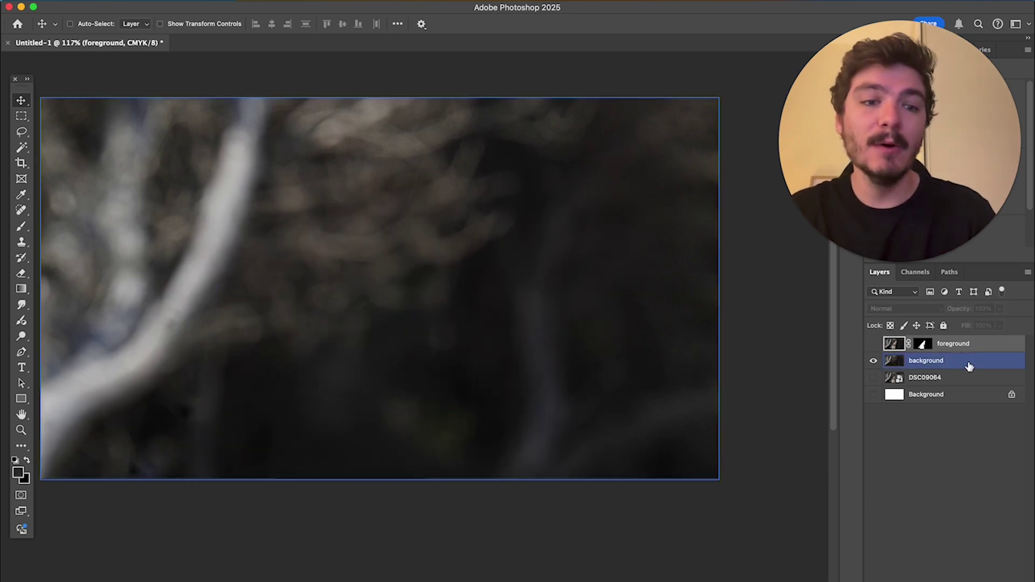
{"action": "key", "text": "super+j"}
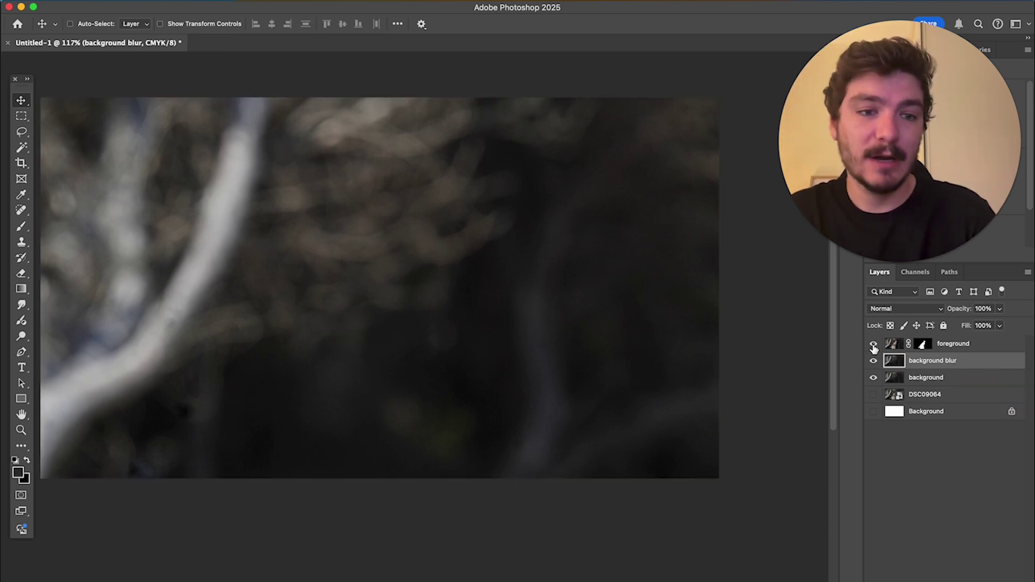
{"action": "left_click", "coordinate": [873, 344]}
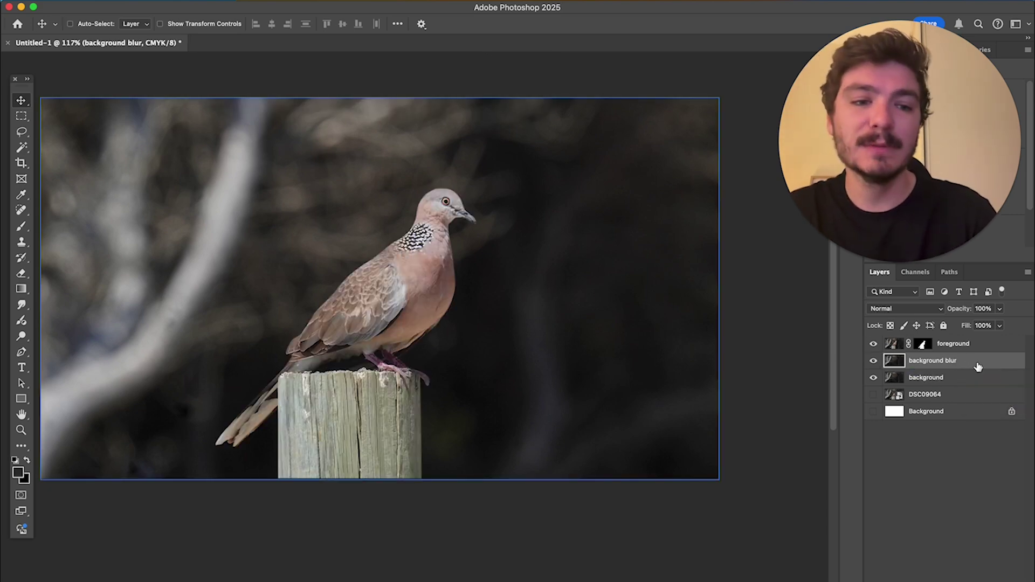
Convert the "background blur" layer to a Smart Object
{"action": "right_click", "coordinate": [977, 362]}
{"action": "left_click", "coordinate": [725, 319]}
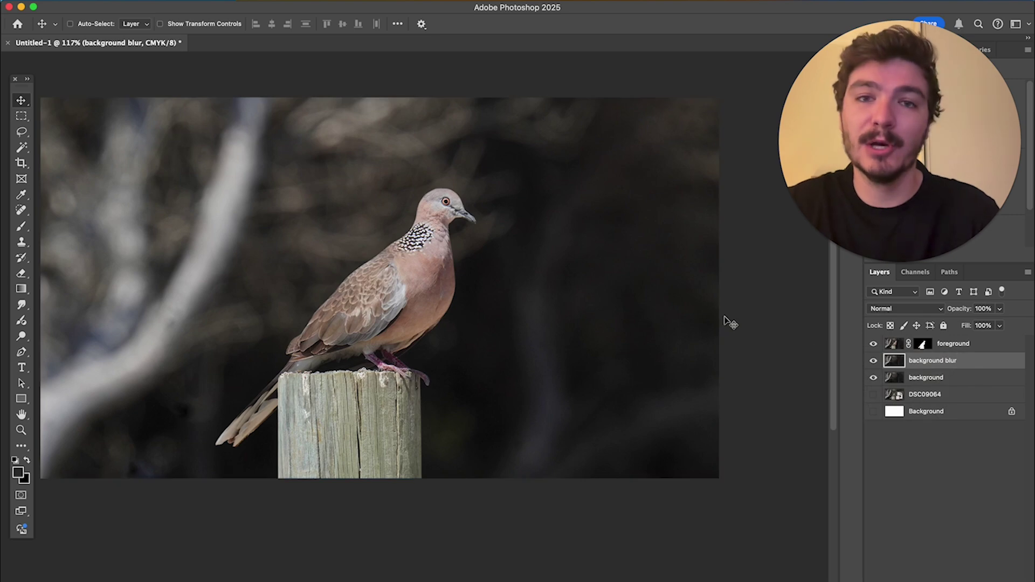
{"action": "right_click", "coordinate": [971, 367]}
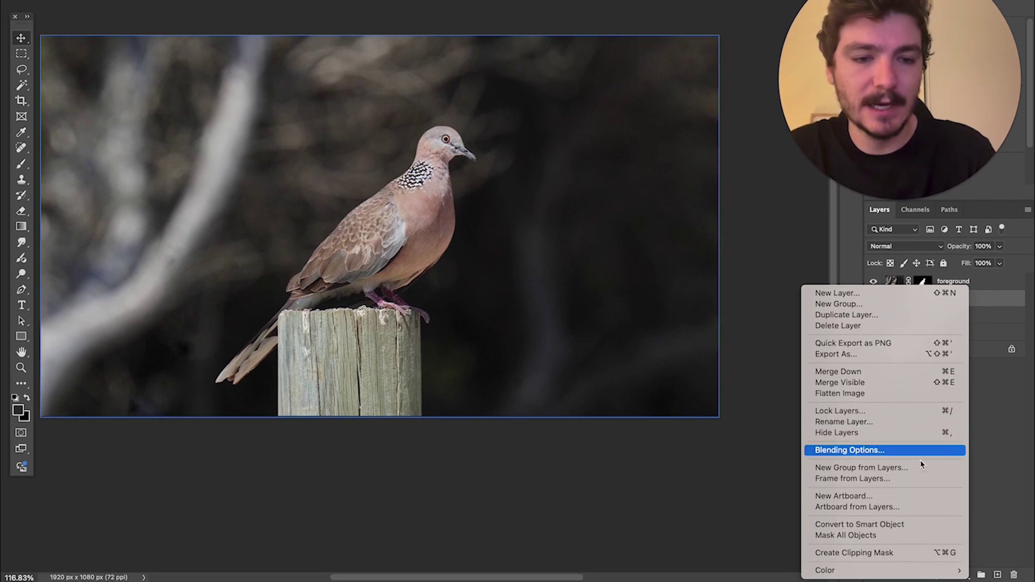
{"action": "left_click", "coordinate": [915, 525]}
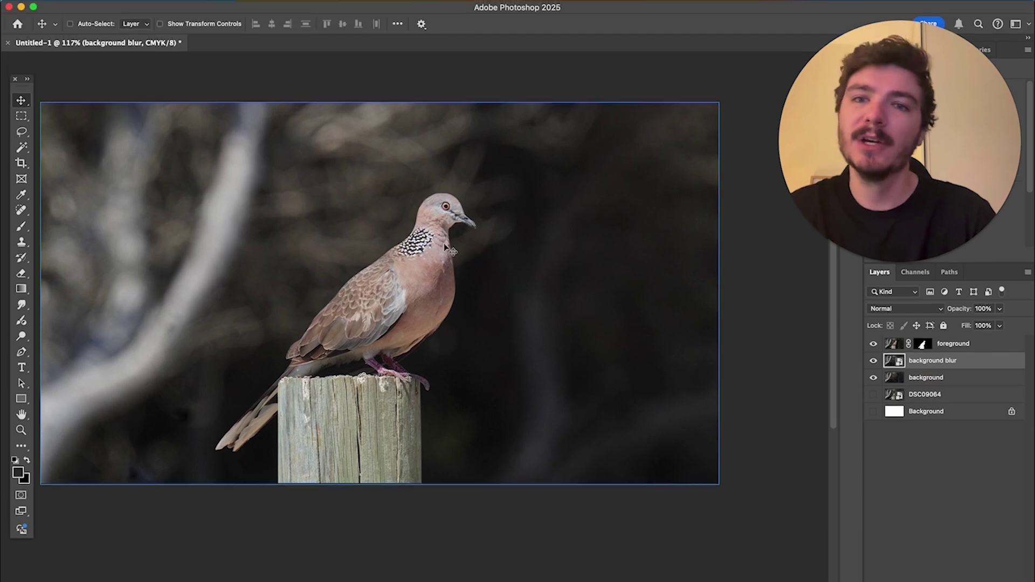
{"action": "left_click", "coordinate": [435, 169], "text": "super"}
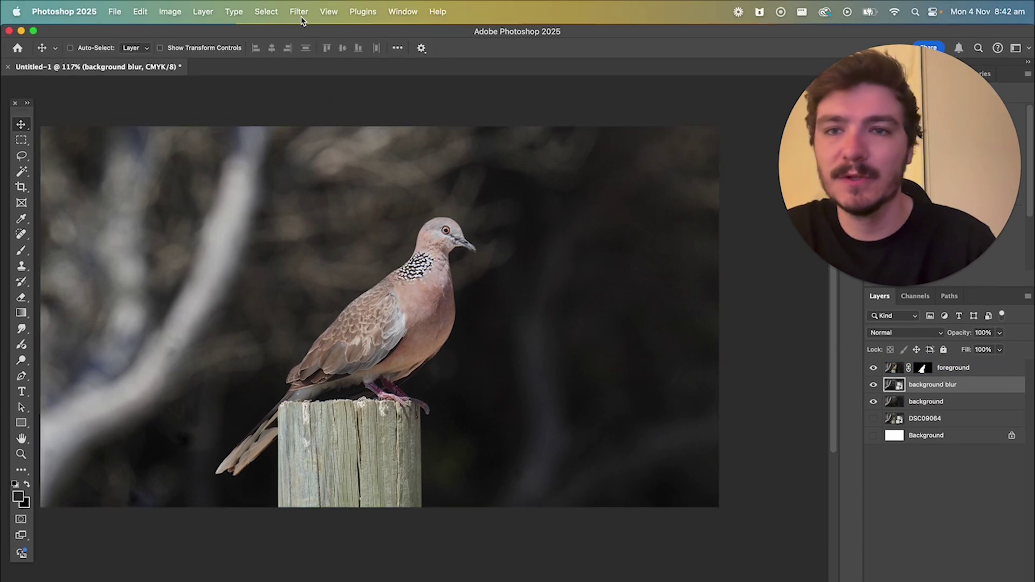
Apply a Gaussian Blur smart filter with a radius of 23.3 pixels to the "background blur" layer
{"action": "left_click", "coordinate": [301, 15]}
{"action": "mouse_move", "coordinate": [363, 193]}
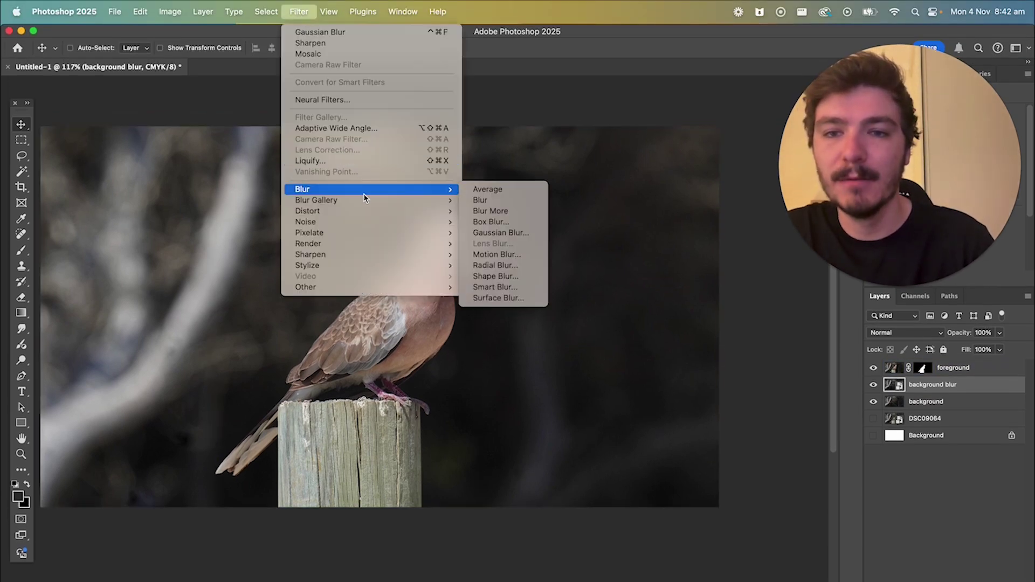
{"action": "left_click", "coordinate": [510, 239]}
{"action": "left_click_drag", "start_coordinate": [606, 297], "coordinate": [632, 273]}
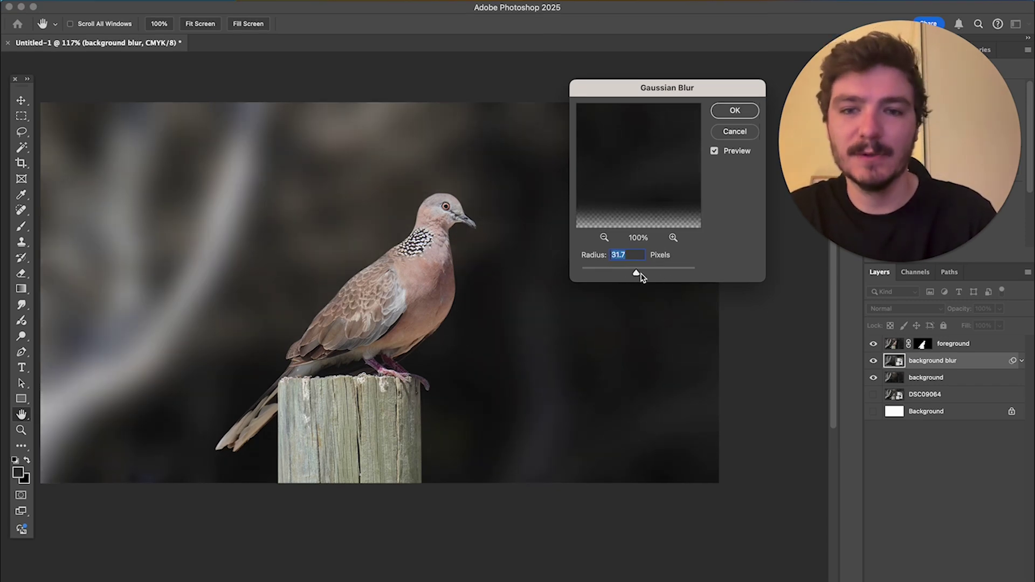
{"action": "mouse_move", "coordinate": [638, 277]}
{"action": "left_mouse_down"}
{"action": "mouse_move", "coordinate": [626, 275]}
{"action": "mouse_move", "coordinate": [635, 276]}
{"action": "left_mouse_up"}
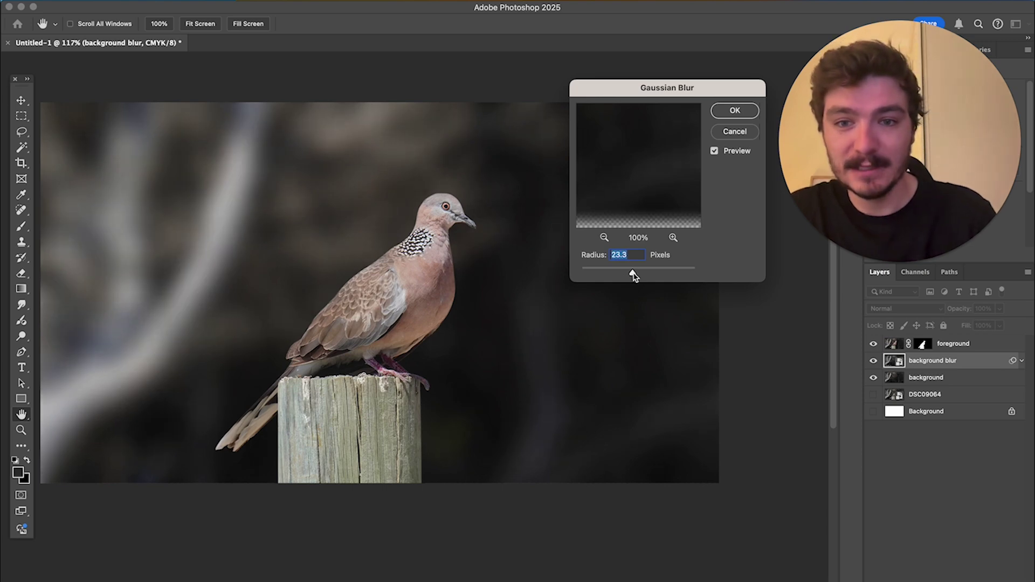
{"action": "left_click", "coordinate": [735, 110]}
{"action": "scroll", "coordinate": [259, 275], "scroll_direction": "up", "scroll_amount": 2}
{"action": "key", "text": "v"}
Add a Box Blur smart filter with a radius of 98 pixels to the "background blur" layer
{"action": "left_click", "coordinate": [969, 346]}
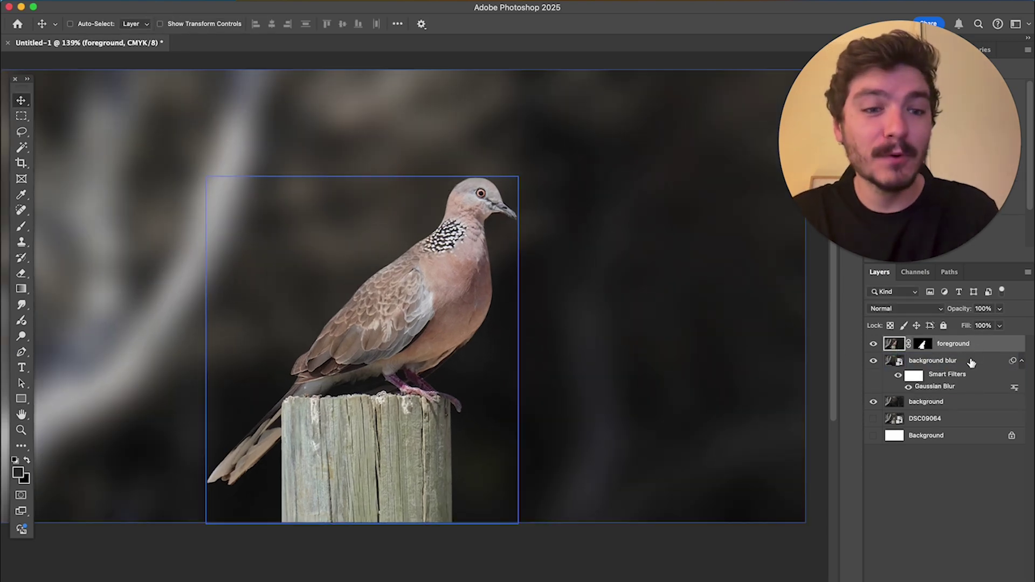
{"action": "left_click", "coordinate": [969, 364]}
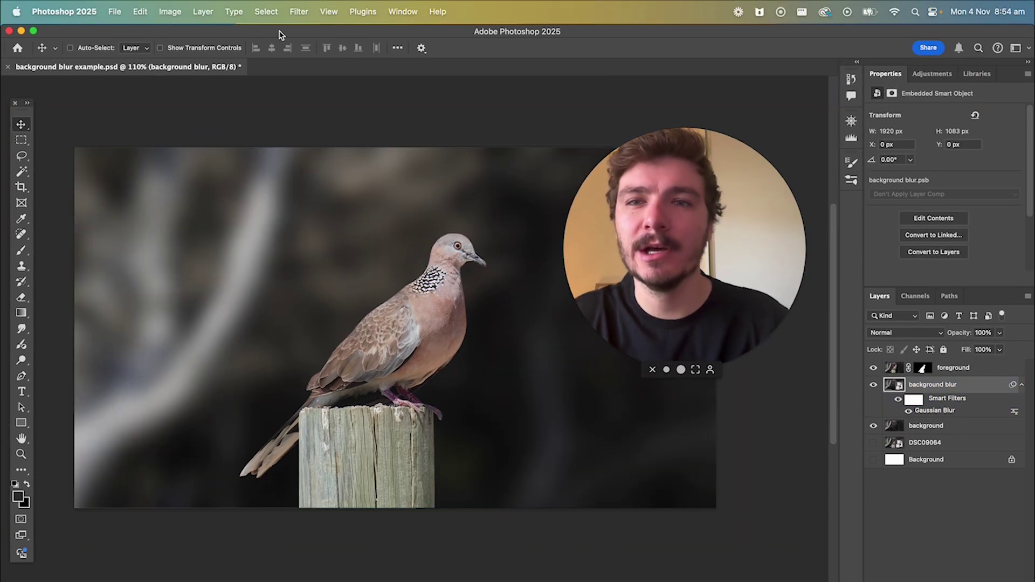
{"action": "left_click", "coordinate": [299, 6]}
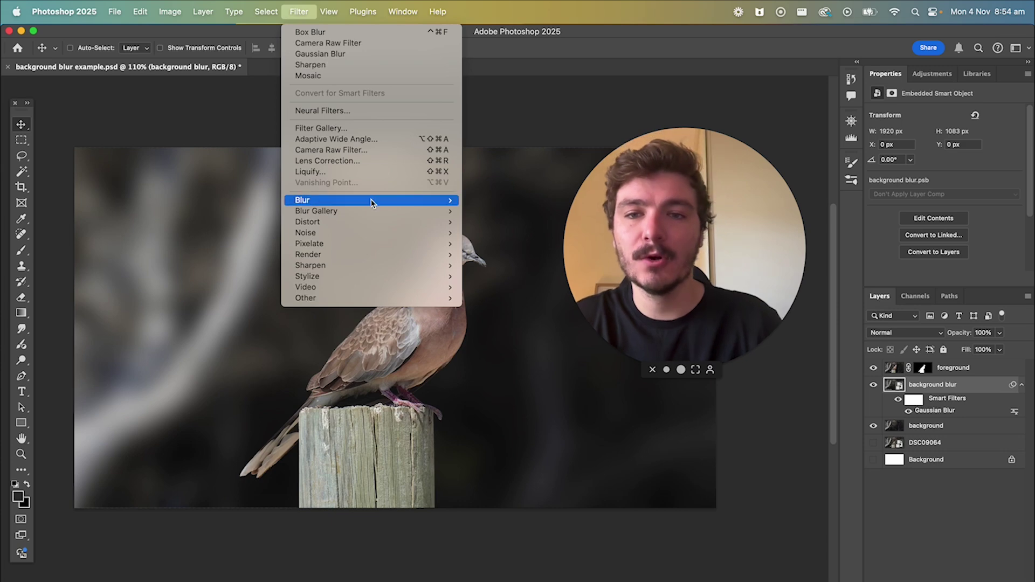
{"action": "mouse_move", "coordinate": [419, 203]}
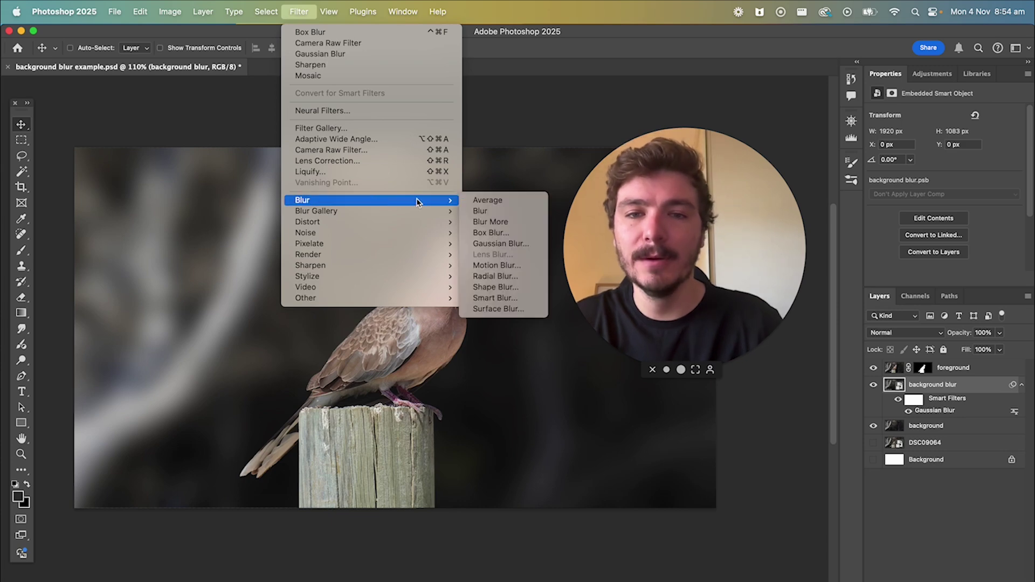
{"action": "left_click", "coordinate": [523, 235]}
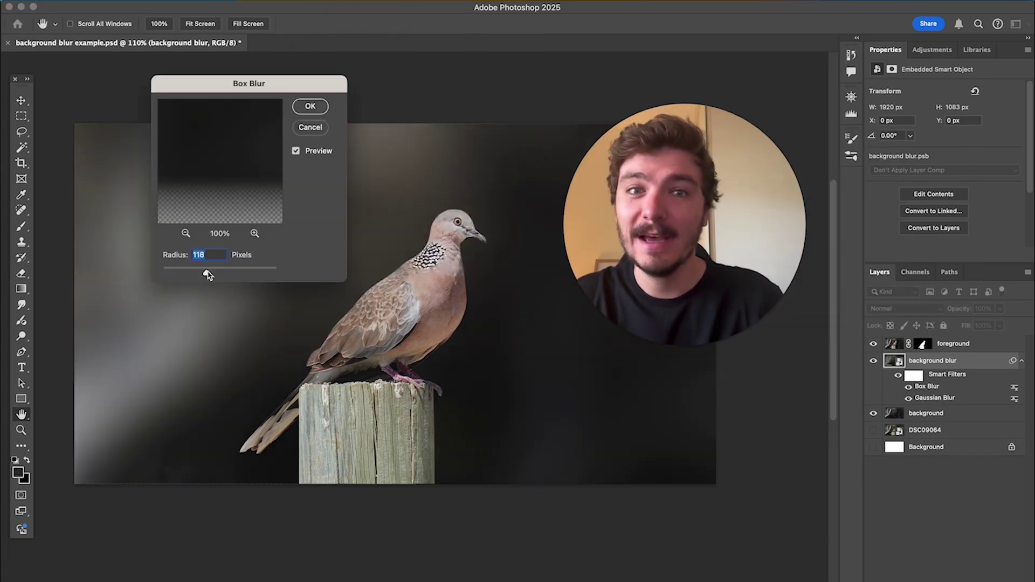
{"action": "left_click_drag", "start_coordinate": [198, 275], "coordinate": [201, 275]}
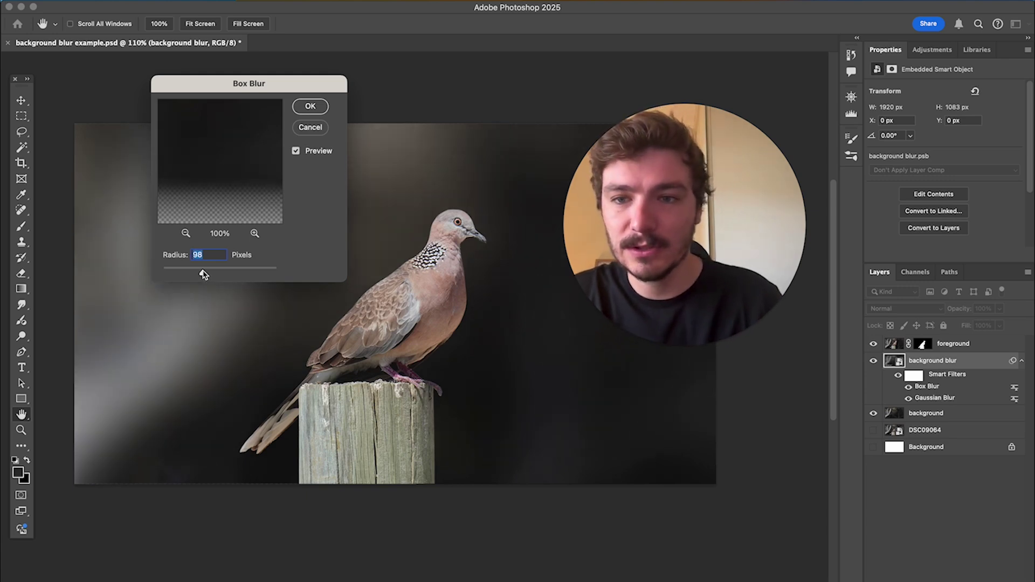
{"action": "left_click", "coordinate": [310, 106]}
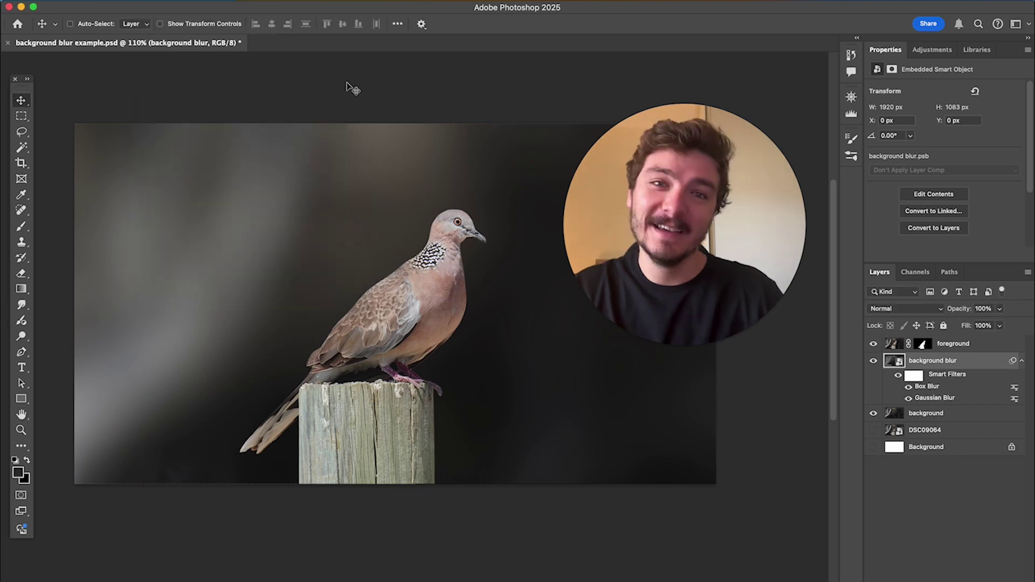